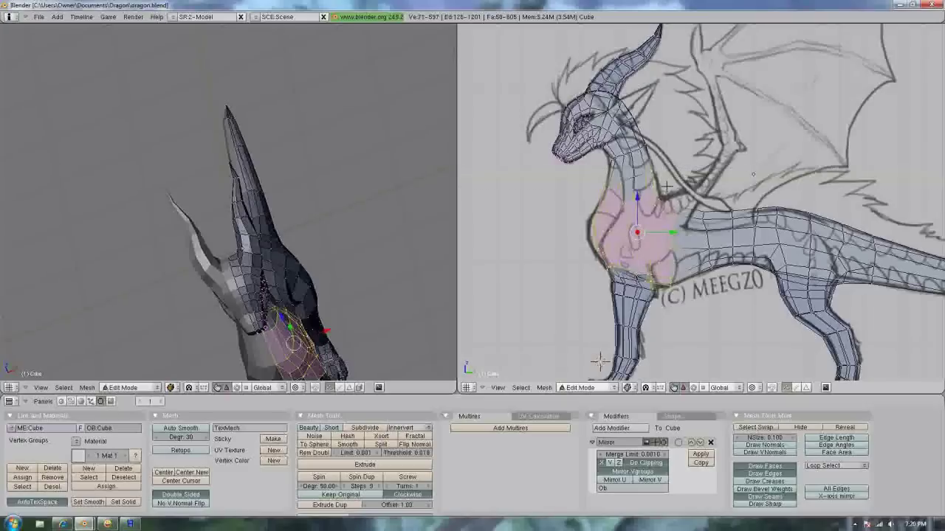
Step: Narrow the dragon's chest by scaling the chest faces along X from the top view
key("KP_7")
scroll(291, 305, "up", 2)
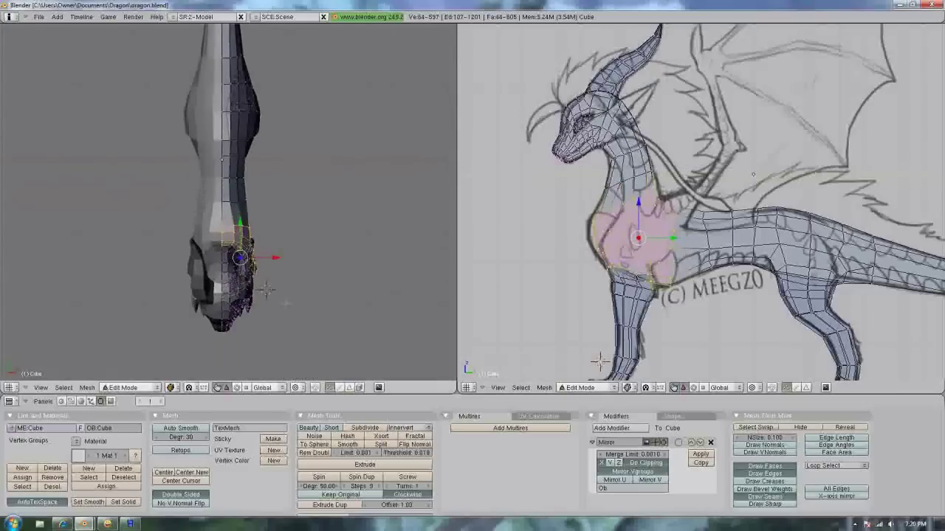
key("s")
key("x")
left_click(266, 288)
mouse_move(265, 288)
middle_mouse_down()
mouse_move(256, 138)
mouse_move(244, 192)
middle_mouse_up()
key("a")
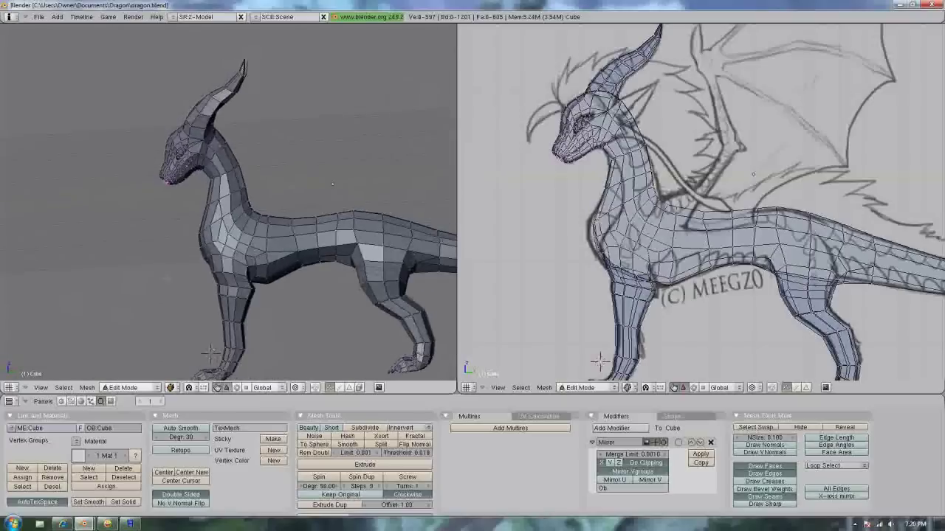
Step: Move the belly vertices with G so the underside follows the sketch
middle_click_drag(738, 221, 700, 204, "shift")
key("a")
key("a")
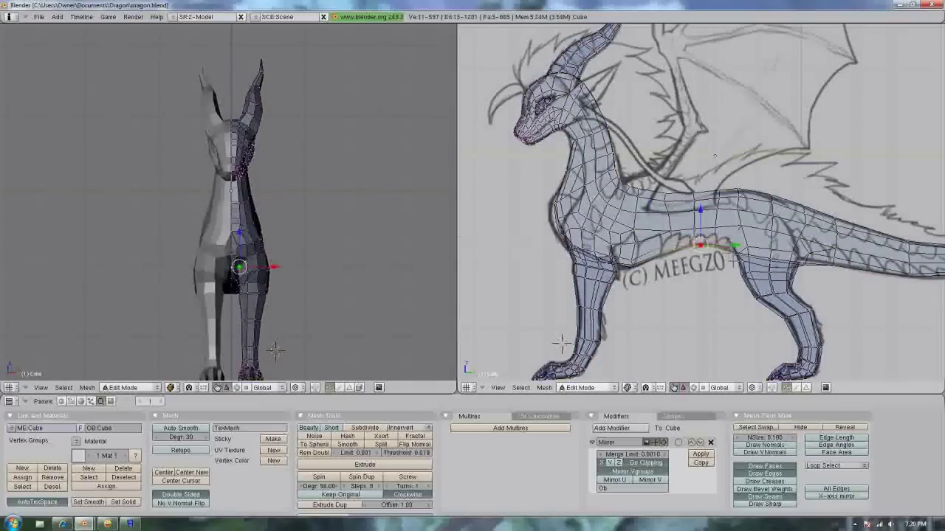
left_click_drag(700, 211, 700, 214)
key("g")
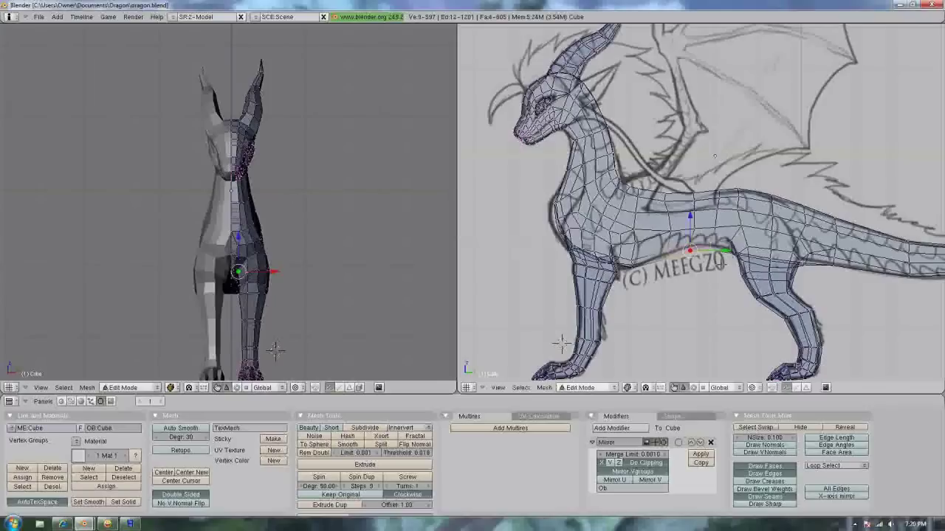
key("g")
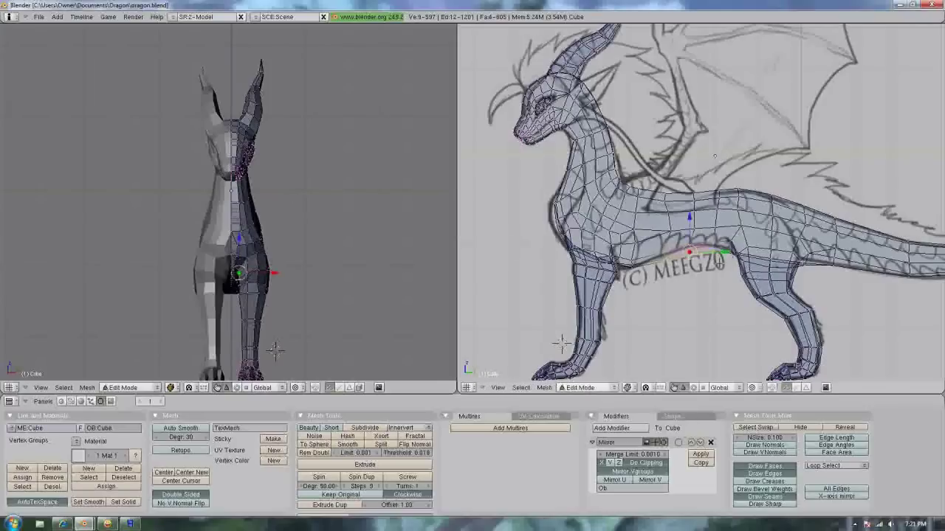
Step: From a three-quarter view, select a belly vertex and add a back vertex
right_click(663, 251)
mouse_move(222, 221)
middle_mouse_down()
mouse_move(307, 174)
mouse_move(235, 159)
mouse_move(207, 54)
mouse_move(204, 162)
mouse_move(251, 149)
middle_mouse_up()
key("a")
scroll(221, 111, "up", 5)
right_click(204, 274, "shift")
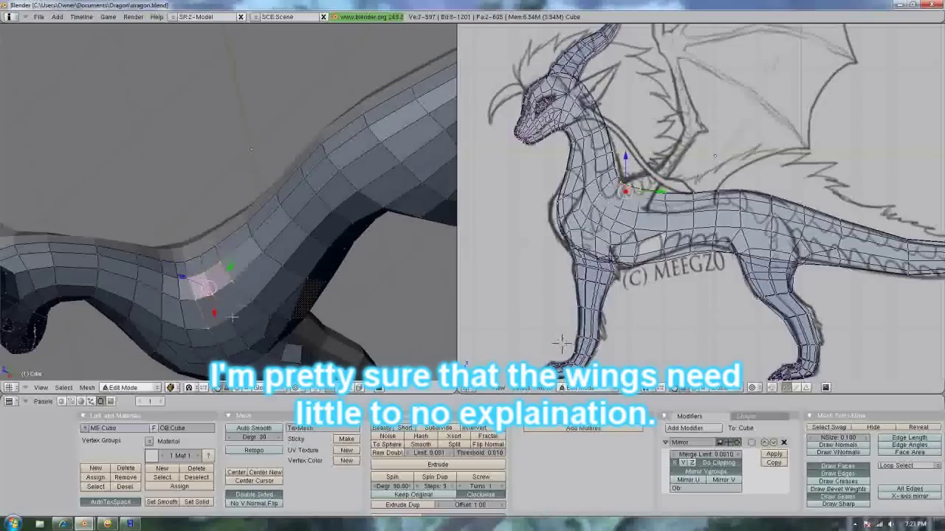
Step: Select the shoulder faces and one shoulder vertex for the wing base
scroll(561, 342, "up", 4)
scroll(561, 343, "up", 3)
right_click(517, 207, "shift")
right_click(535, 210, "shift")
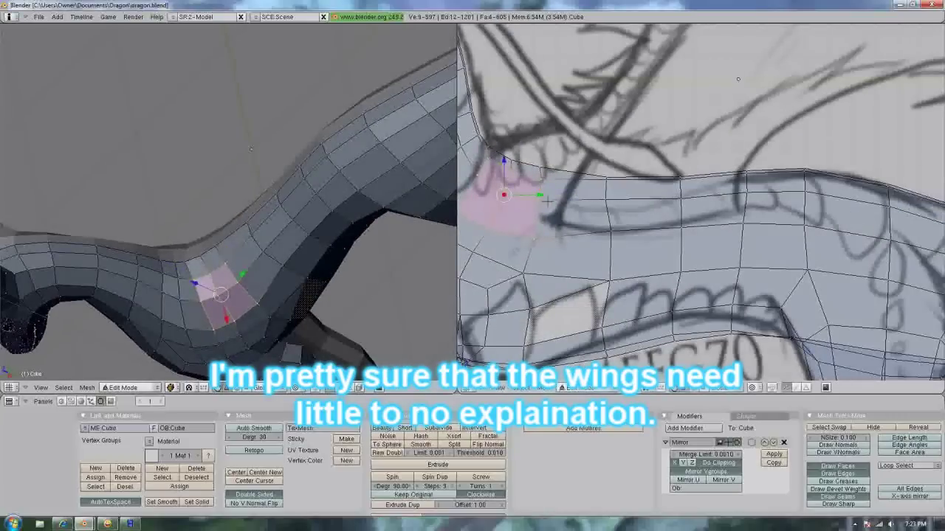
middle_click_drag(546, 201, 635, 225, "shift")
right_click_drag(549, 223, 552, 225)
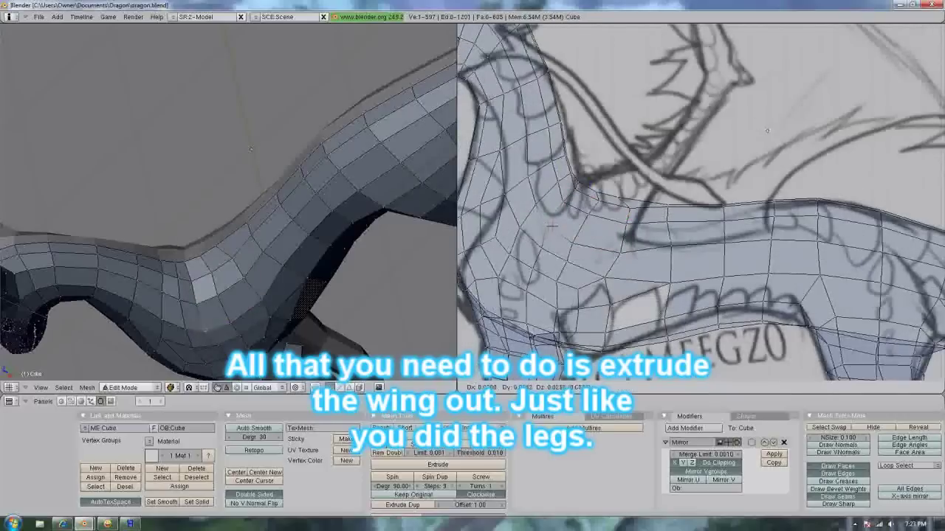
Step: Move two shoulder vertices over the sketch, undo the last change, and add a third vertex
key("g")
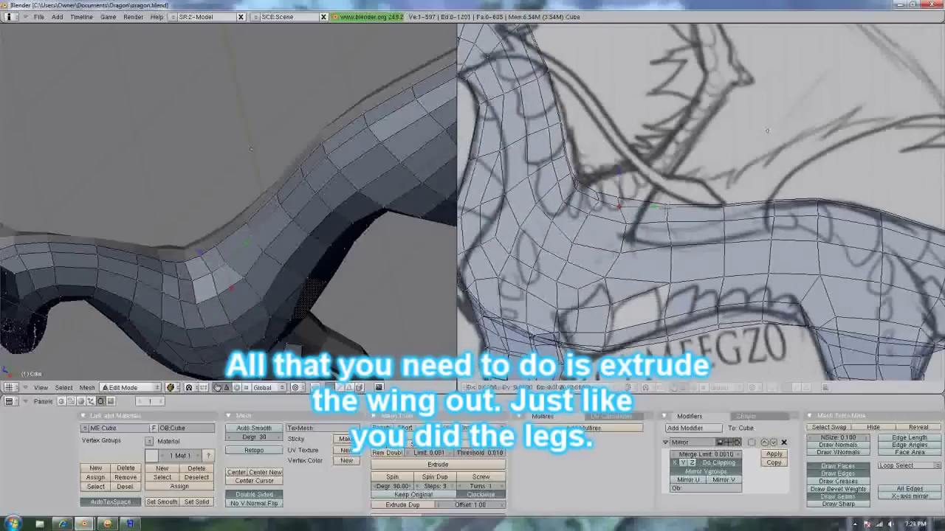
left_click(617, 198)
key("g")
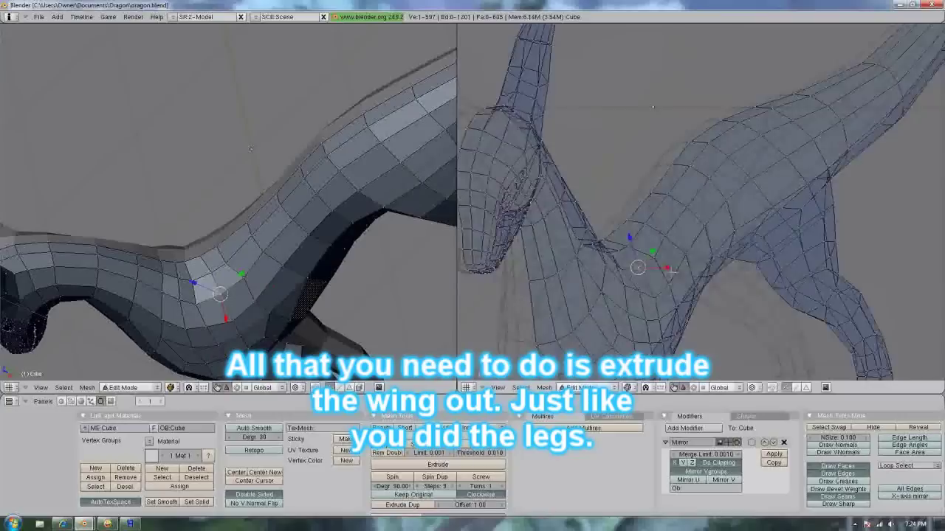
left_click(613, 247)
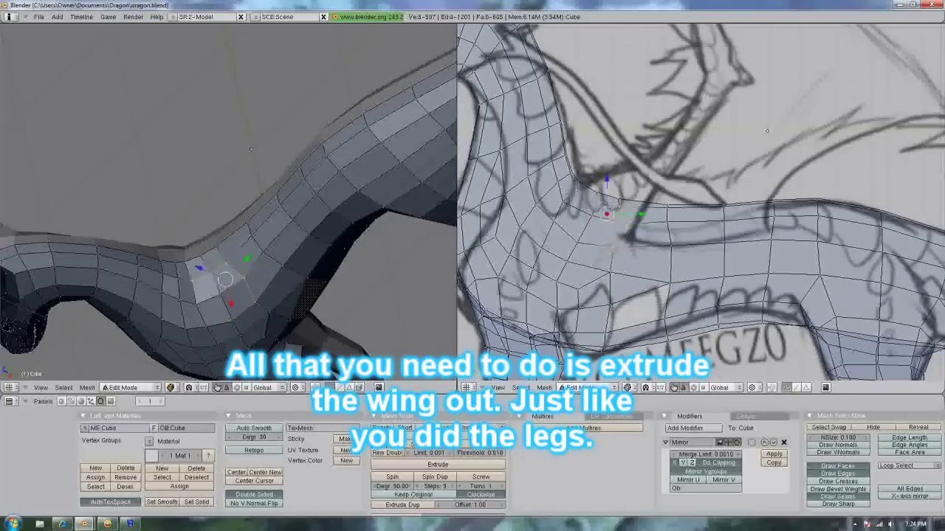
key("ctrl+z")
right_click(643, 206, "shift")
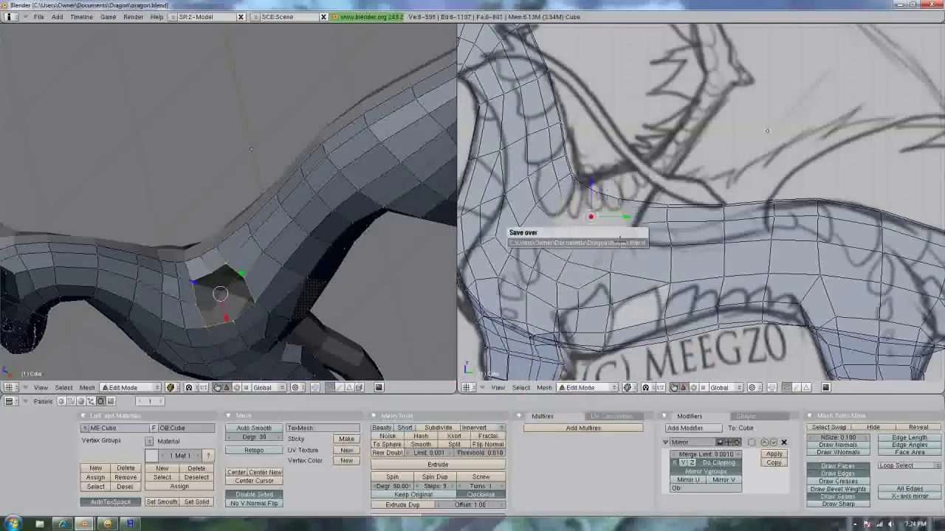
mouse_move(244, 222)
middle_mouse_down()
mouse_move(319, 71)
mouse_move(140, 66)
middle_mouse_up()
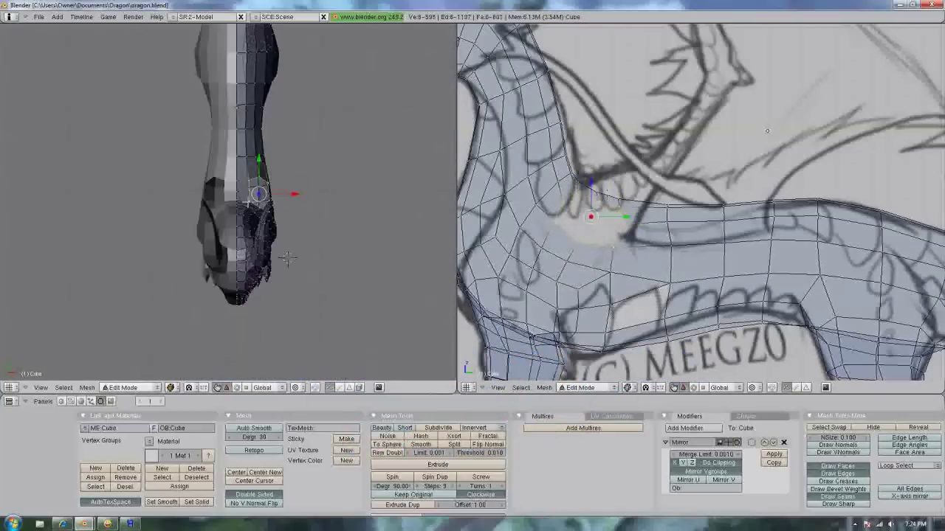
middle_click_drag(701, 206, 637, 289, "shift")
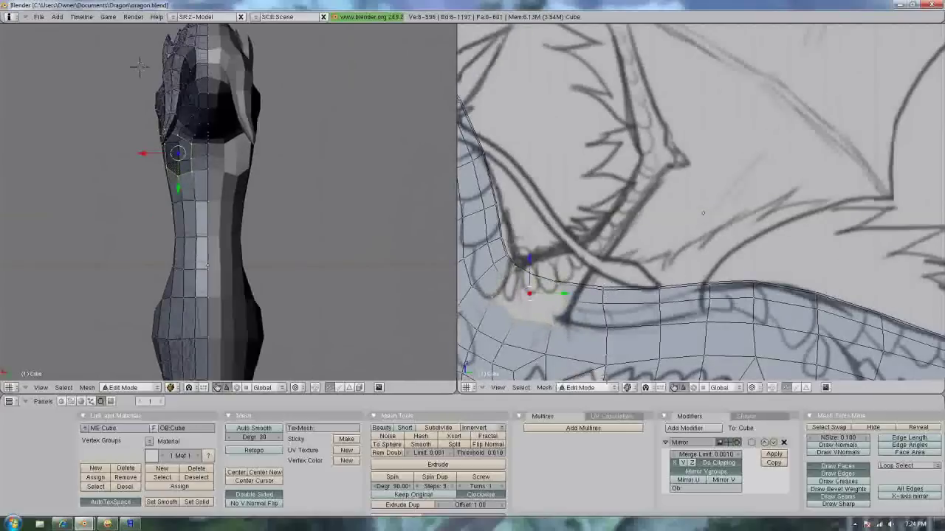
scroll(703, 213, "down", 3)
Step: Raise the selected shoulder vertices into a short wing stub
key("g")
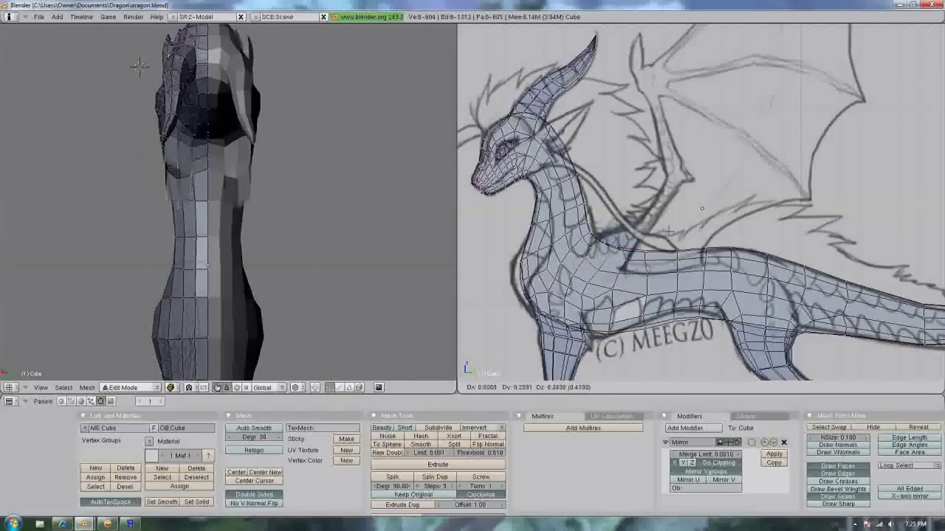
left_click(702, 208)
scroll(705, 192, "up", 3)
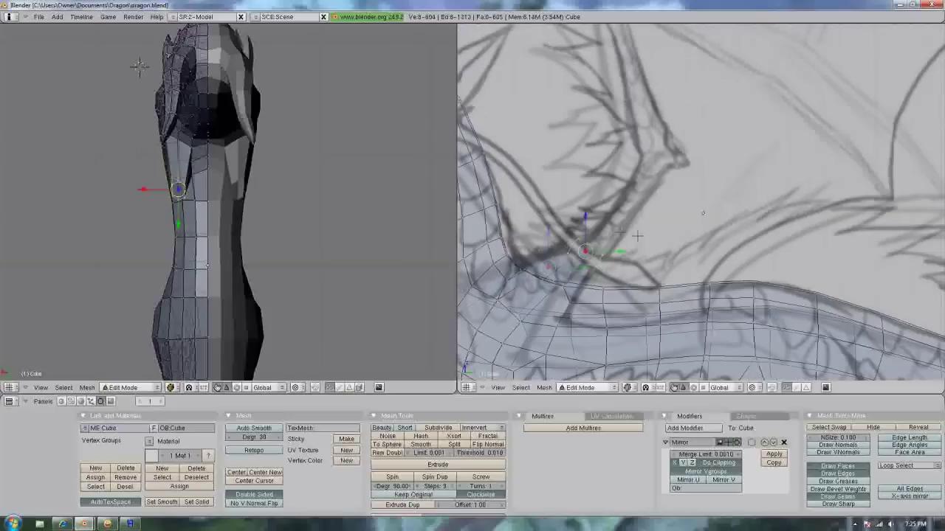
scroll(710, 160, "up", 2)
left_click(583, 257)
middle_click_drag(583, 257, 592, 296)
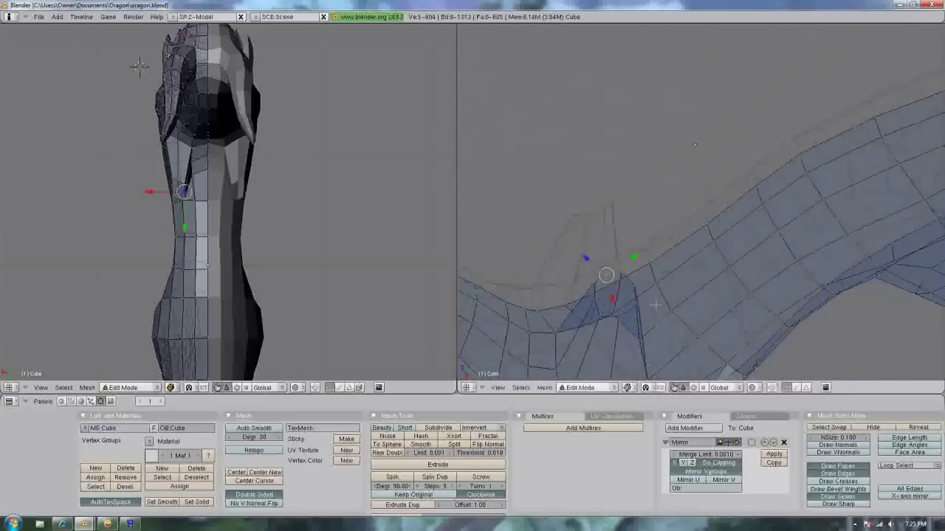
middle_click_drag(707, 161, 702, 253)
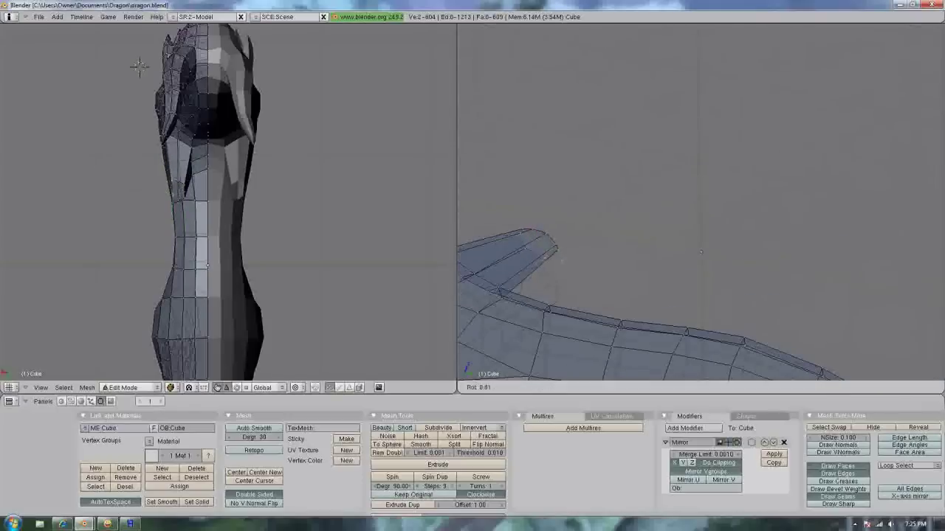
Step: Move the wing stub vertex into place, checking it from several angles
key("g")
left_click(725, 238)
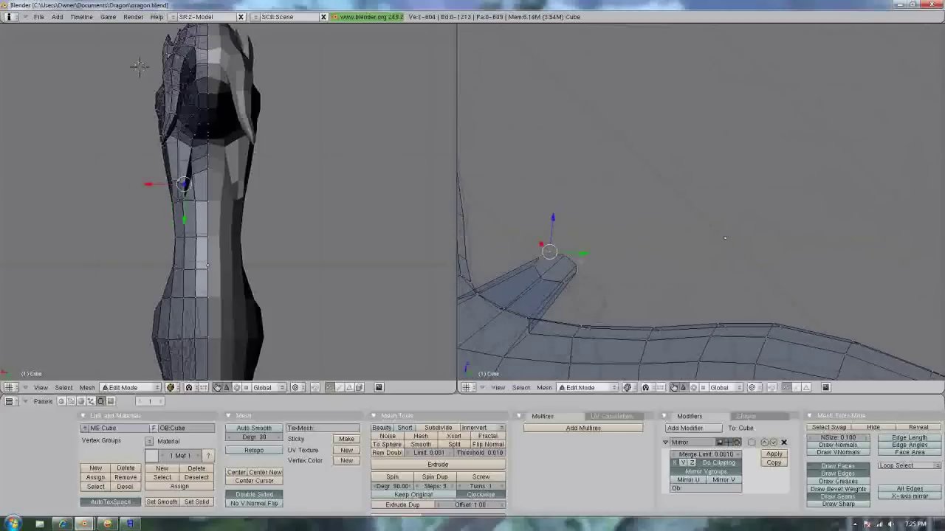
middle_click_drag(725, 238, 875, 230)
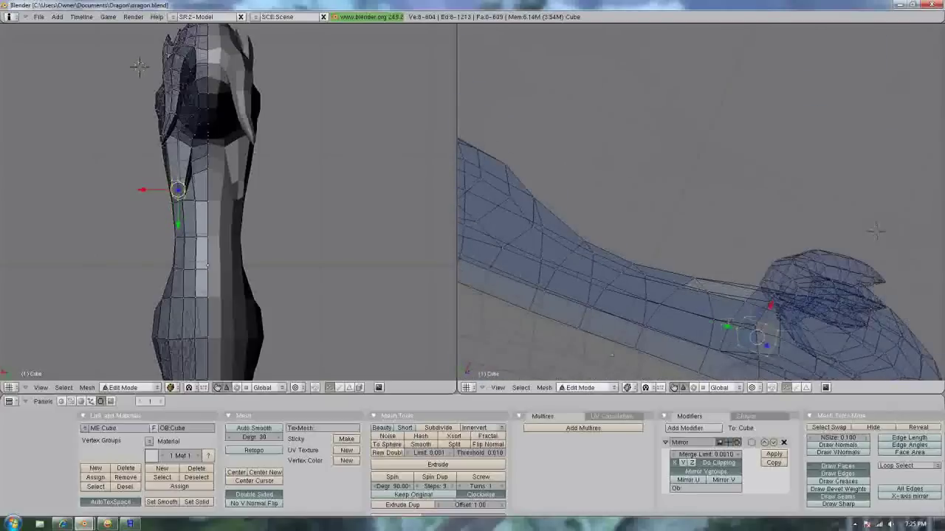
left_click(733, 309)
middle_click_drag(733, 309, 594, 134)
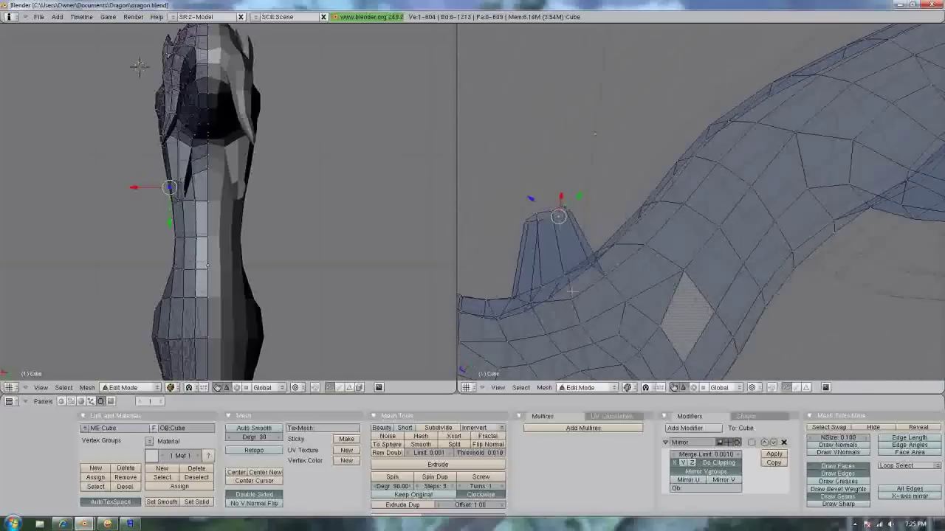
left_click(595, 133)
scroll(594, 133, "up", 2)
Step: Align the wing vertex with the sketch in front view, then verify from the top view
key("KP_1")
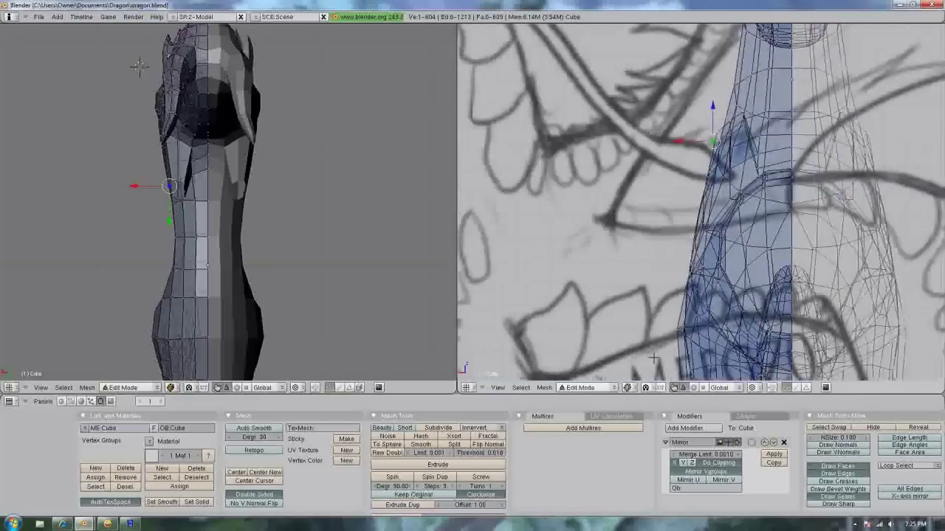
scroll(624, 243, "up", 3)
scroll(624, 243, "down", 2)
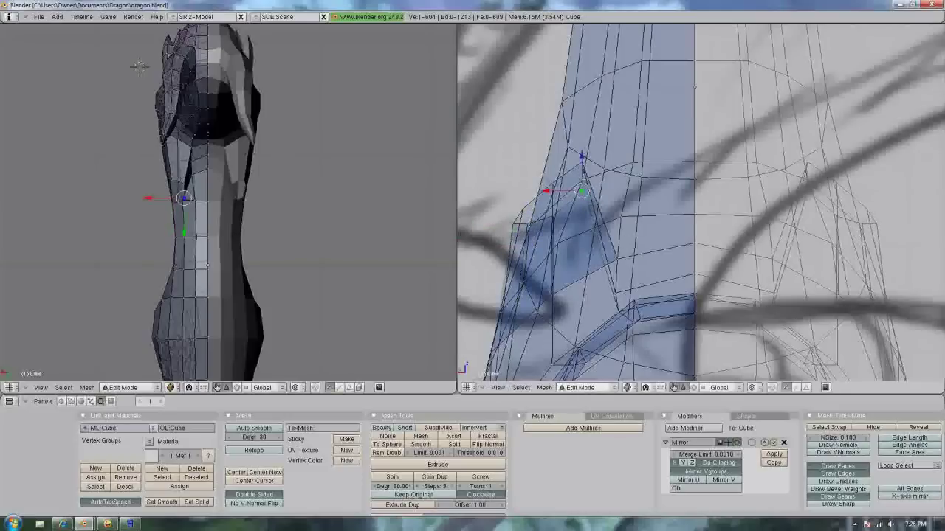
key("g")
left_click(693, 87)
key("KP_7")
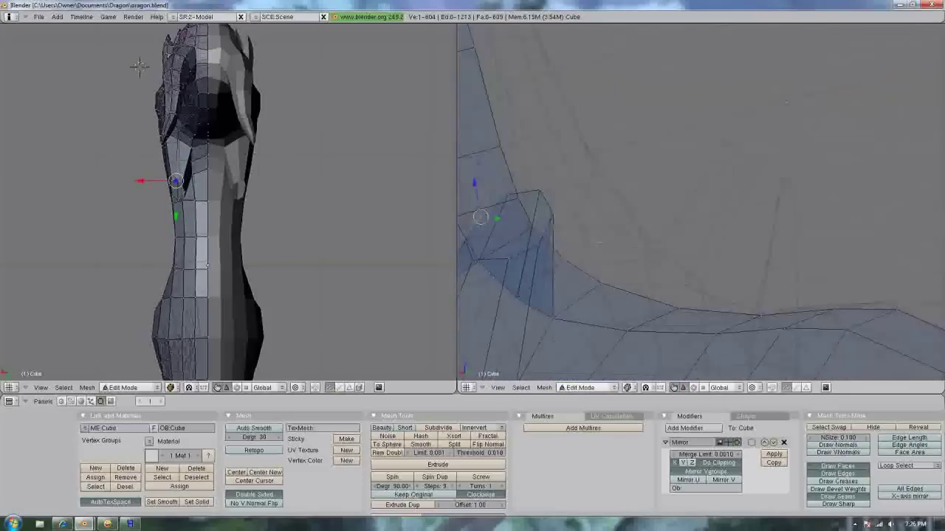
key("KP_1")
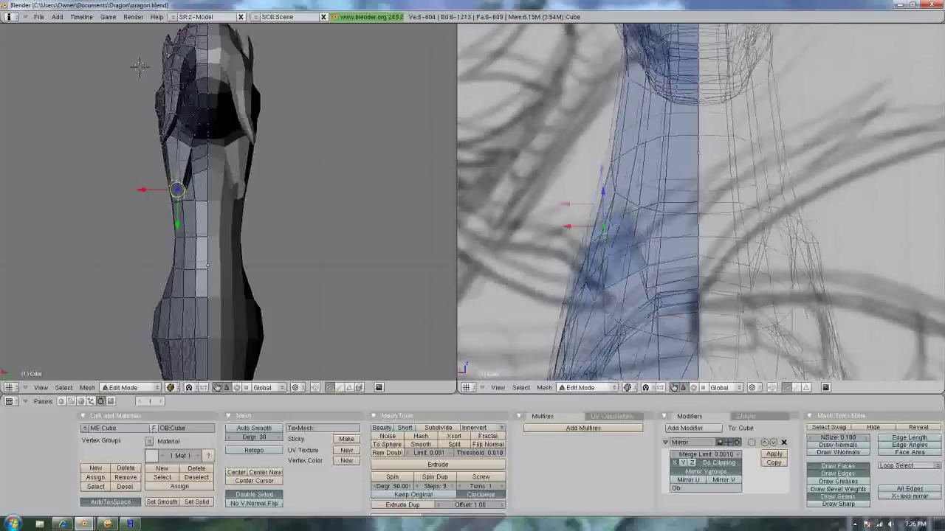
scroll(799, 120, "up", 3)
scroll(161, 246, "up", 5)
scroll(161, 246, "down", 5)
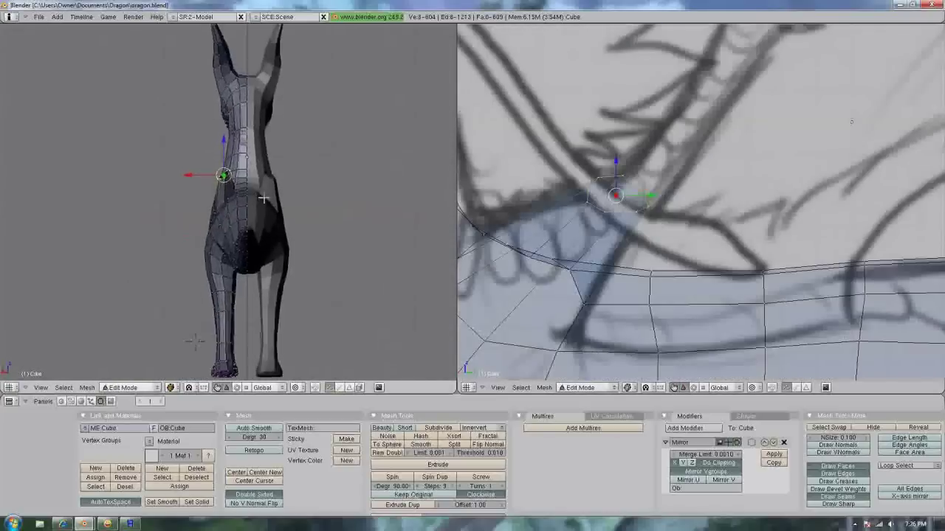
scroll(233, 194, "up", 5)
Step: Move the eye vertex ring to a new position
middle_click_drag(198, 193, 239, 284)
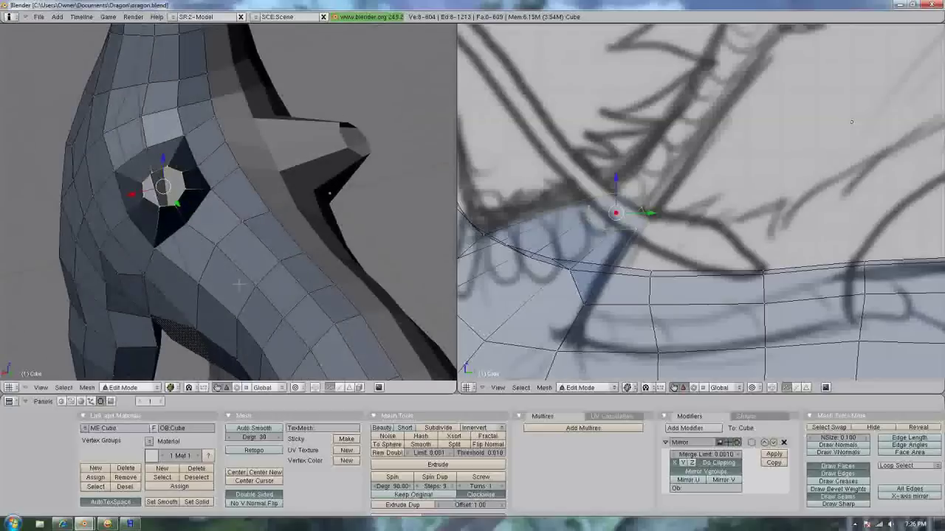
key("g")
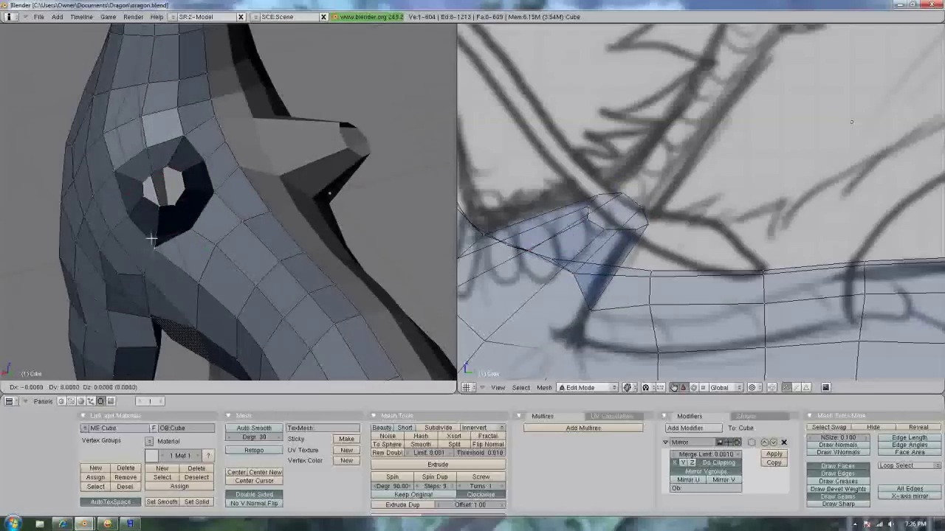
left_click(118, 174)
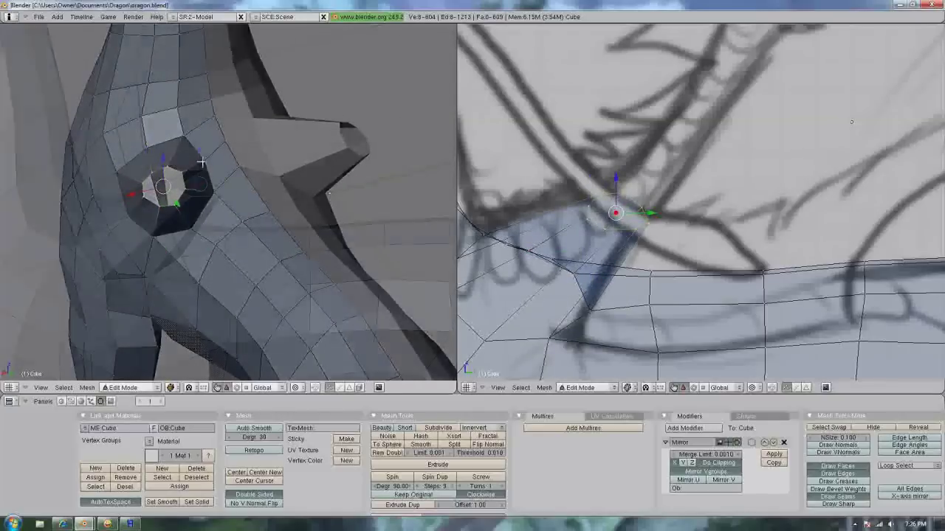
key("KP_1")
Step: Extrude the first wing-arm segment from the shoulder and check it in both views
key("e")
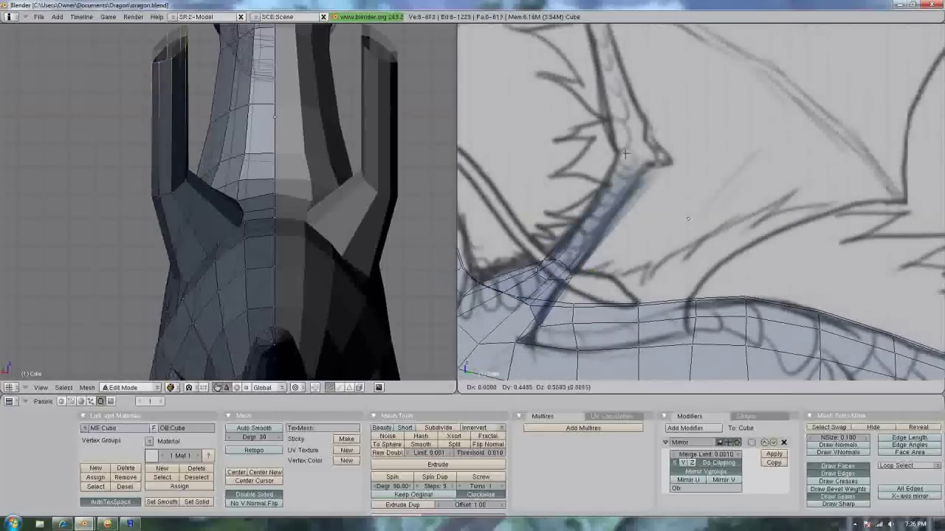
left_click(687, 218)
scroll(229, 203, "down", 2)
scroll(229, 203, "down", 1)
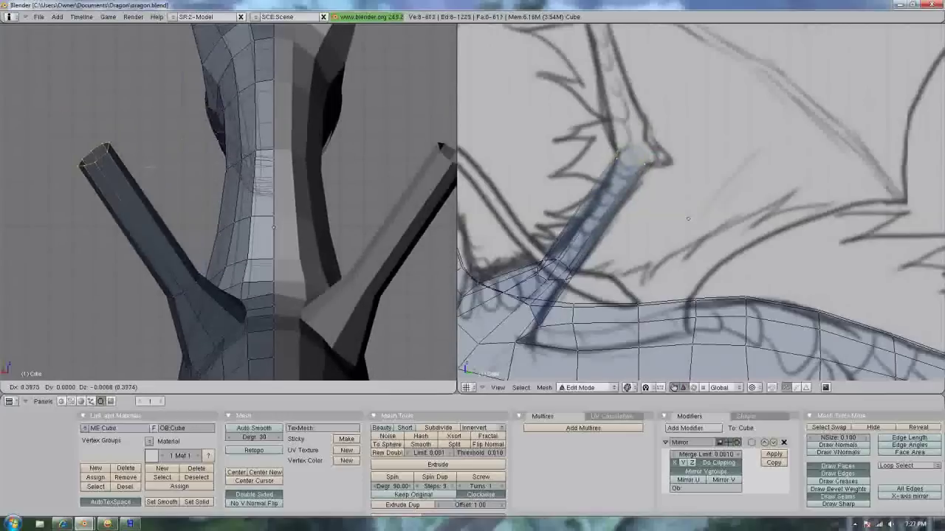
scroll(229, 203, "down", 1)
scroll(229, 203, "down", 2)
mouse_move(228, 203)
middle_mouse_down()
mouse_move(295, 177)
mouse_move(318, 192)
middle_mouse_up()
key("KP_1")
scroll(228, 203, "up", 2)
scroll(228, 203, "down", 3)
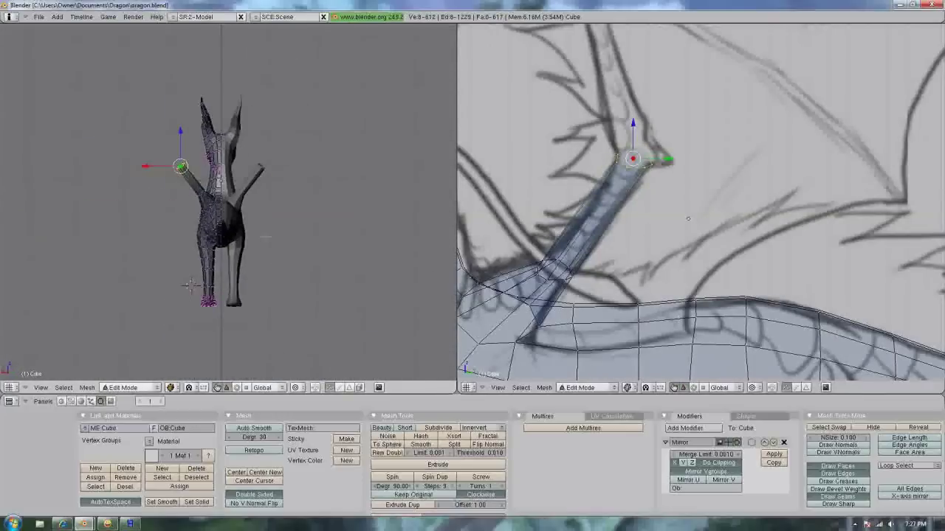
scroll(229, 203, "up", 1)
middle_click_drag(228, 203, 258, 251, "shift")
middle_click_drag(688, 218, 668, 330, "shift")
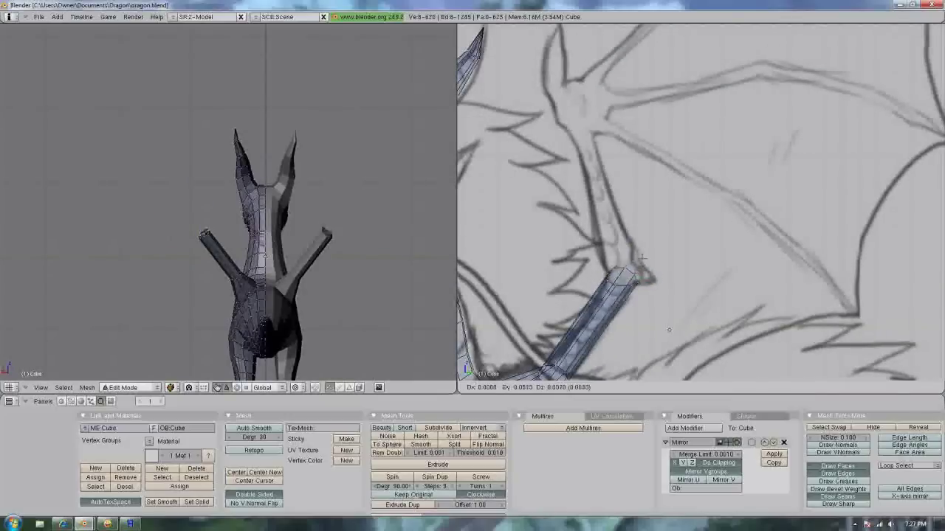
Step: Resize and move the arm tip, then extrude, resize and raise a second segment
key("s")
left_click(669, 330)
key("g")
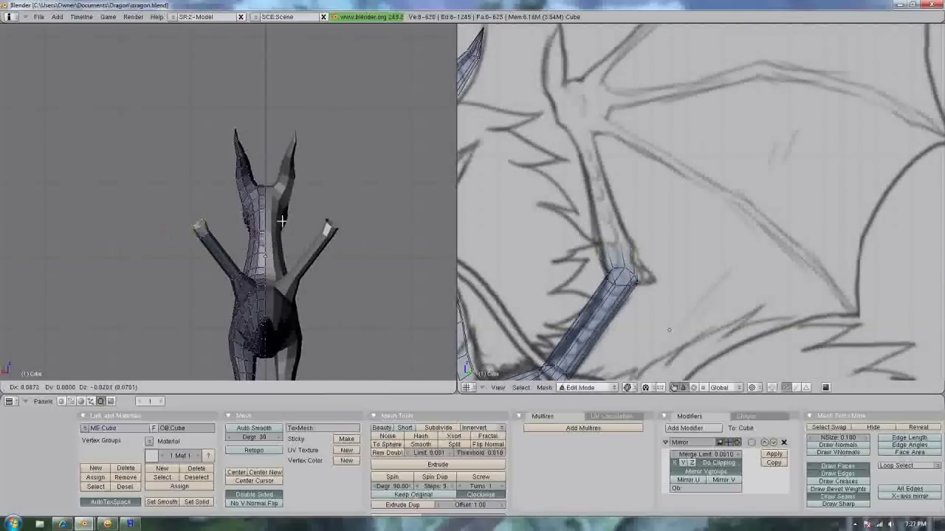
left_click(281, 221)
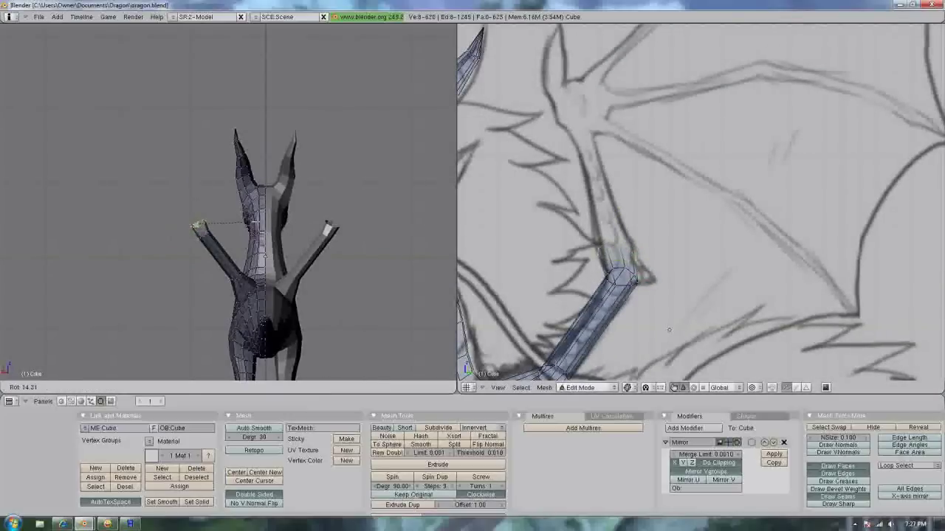
key("e")
left_click(639, 167)
key("s")
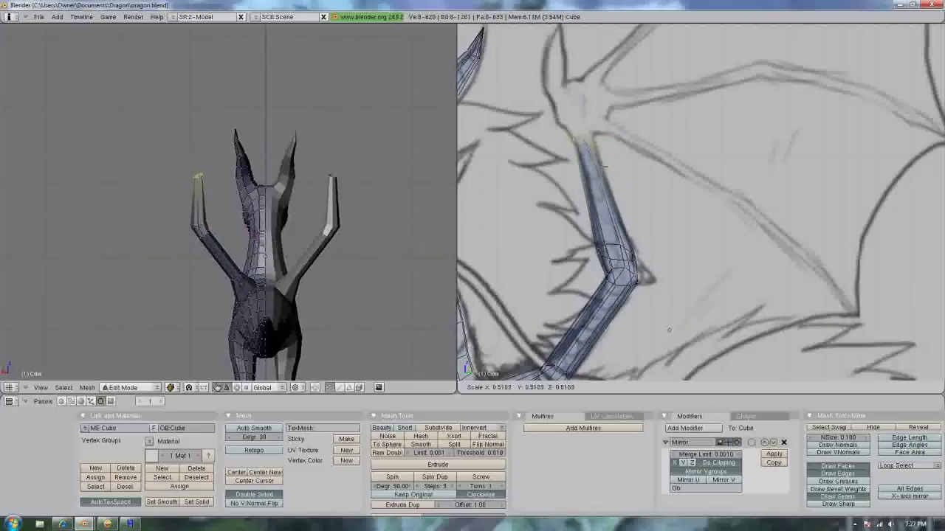
left_click(668, 329)
left_click_drag(194, 147, 193, 133)
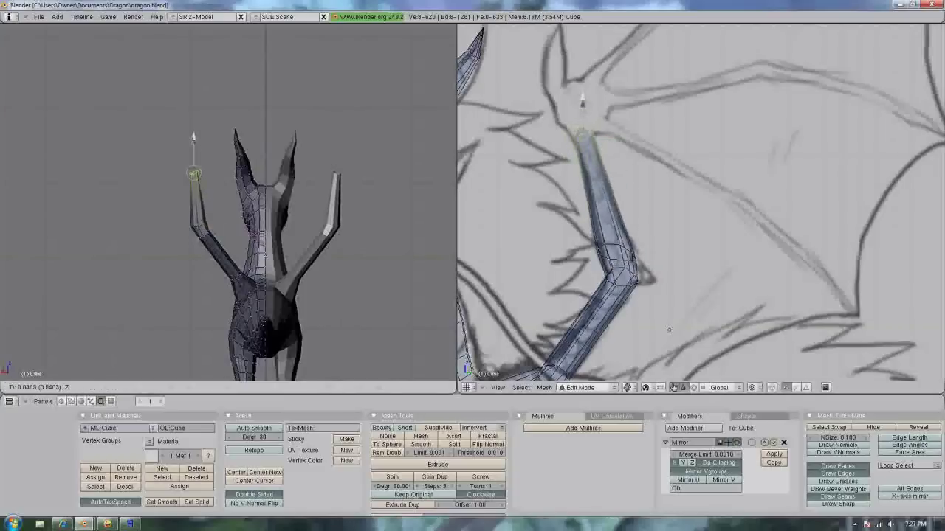
key("Return")
Step: Move the elbow vertex and the top arm vertex onto the sketched wing bone
scroll(667, 274, "down", 2)
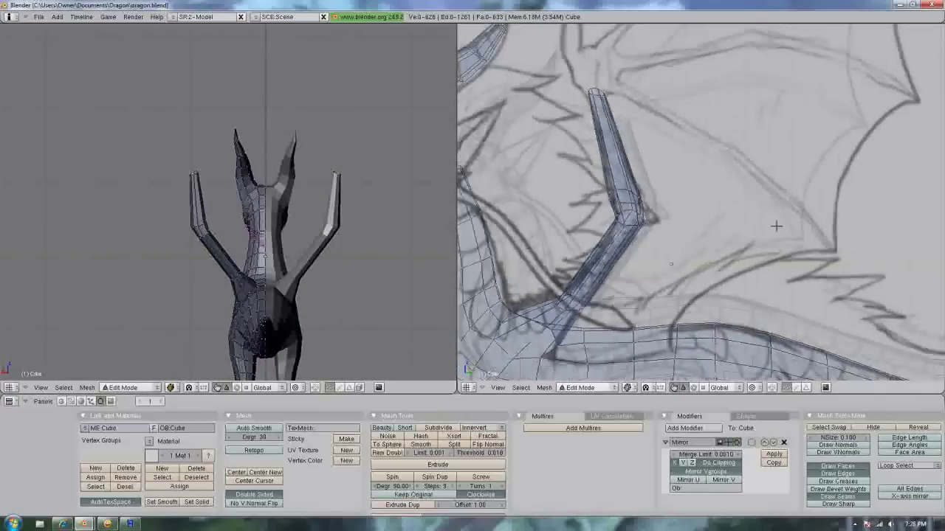
scroll(776, 226, "down", 2)
scroll(648, 210, "down", 2)
right_click_drag(623, 252, 635, 248)
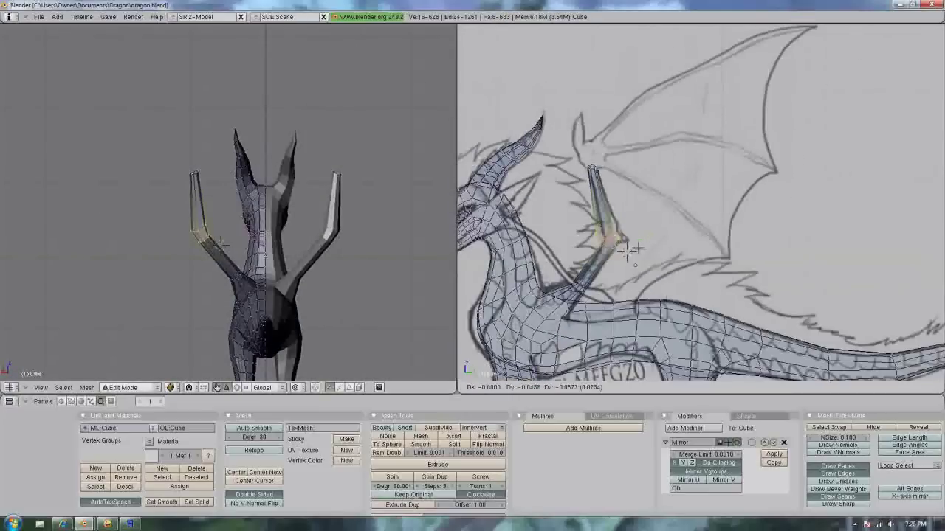
right_click(590, 168)
middle_click_drag(590, 169, 594, 196, "shift")
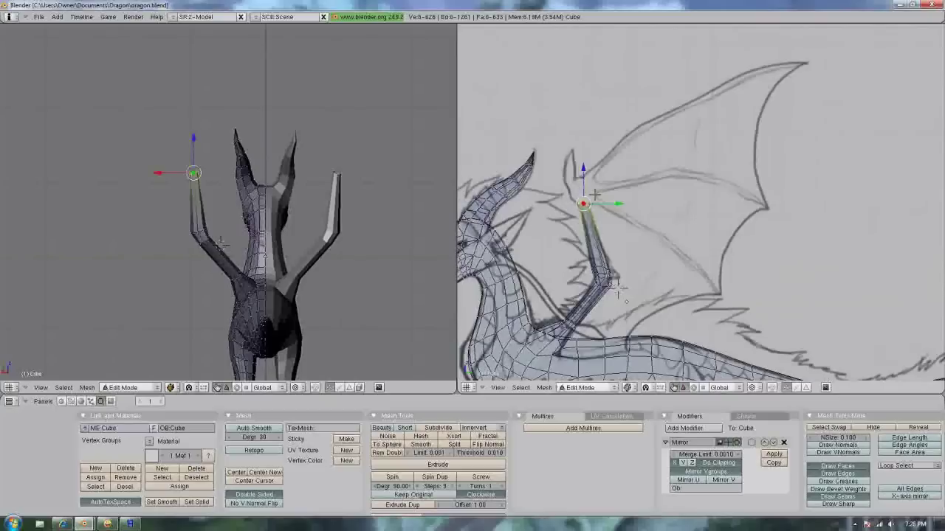
key("g")
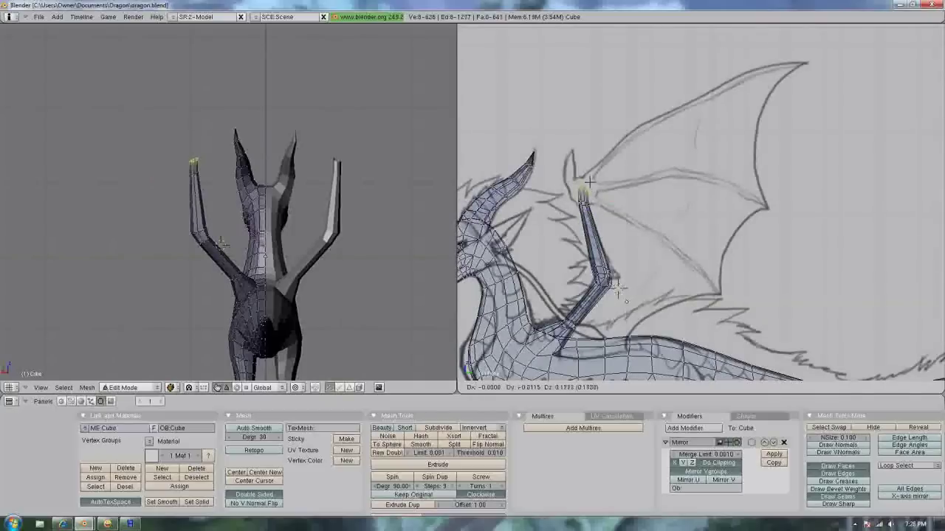
left_click(582, 191)
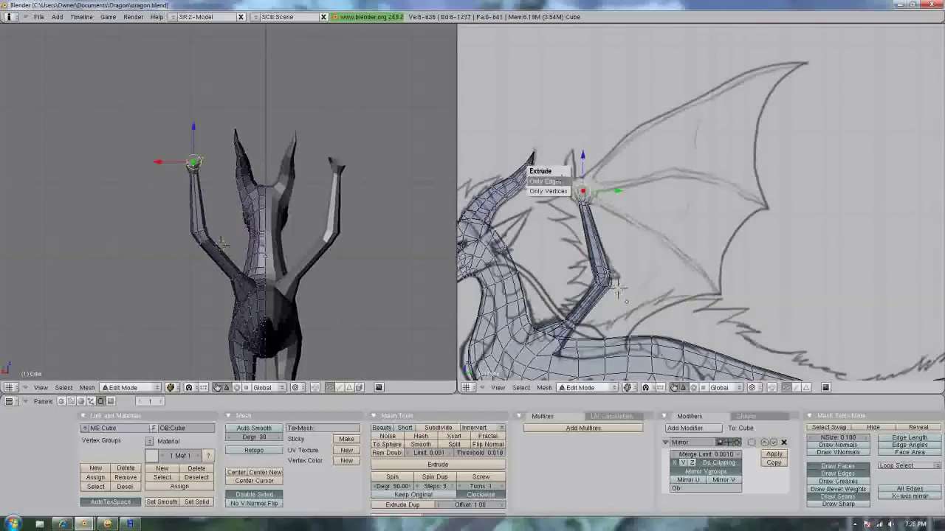
Step: Extrude and position a new arm tip, then widen it along X
left_click(546, 181)
key("g")
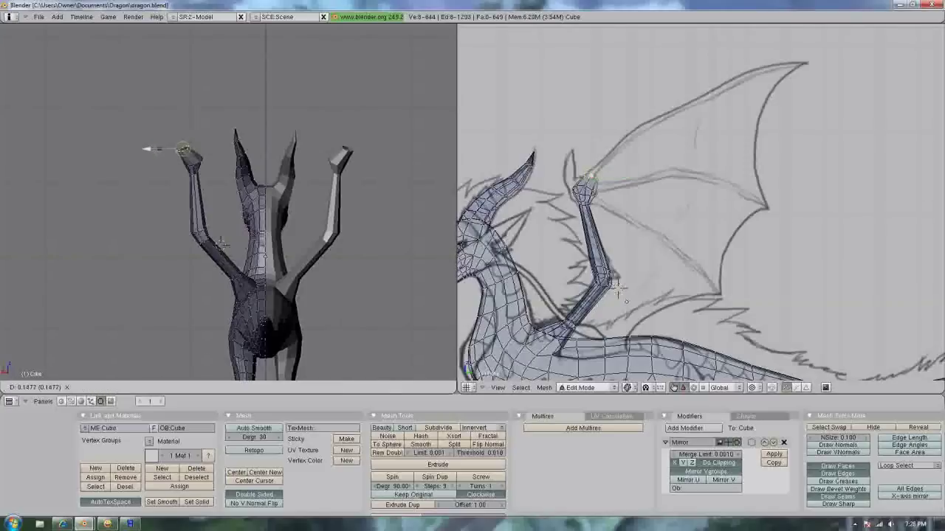
left_click(147, 150)
key("s")
key("z")
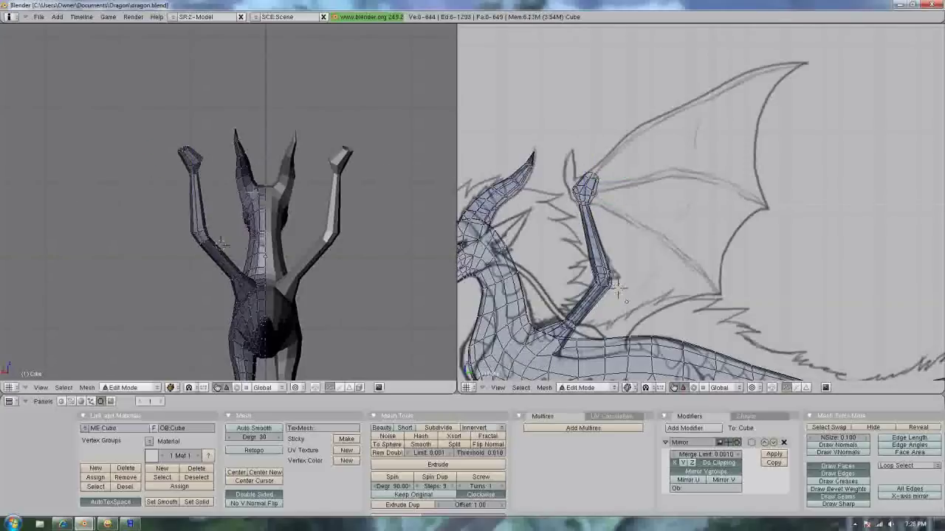
key("s")
key("x")
left_click(316, 183)
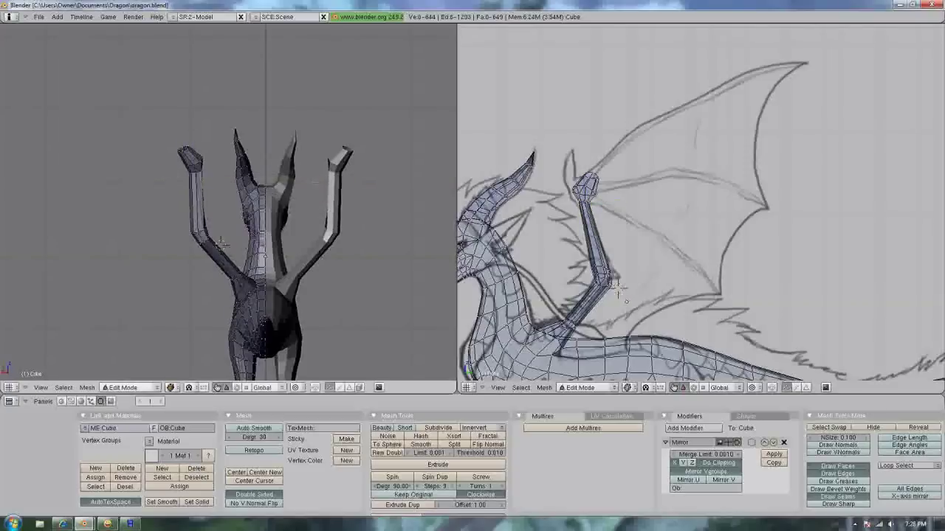
mouse_move(287, 197)
middle_mouse_down()
mouse_move(210, 247)
mouse_move(303, 175)
mouse_move(186, 195)
middle_mouse_up()
Step: Raise the wrist vertex vertically to bend the arm tip, then check from the front
scroll(210, 246, "up", 5)
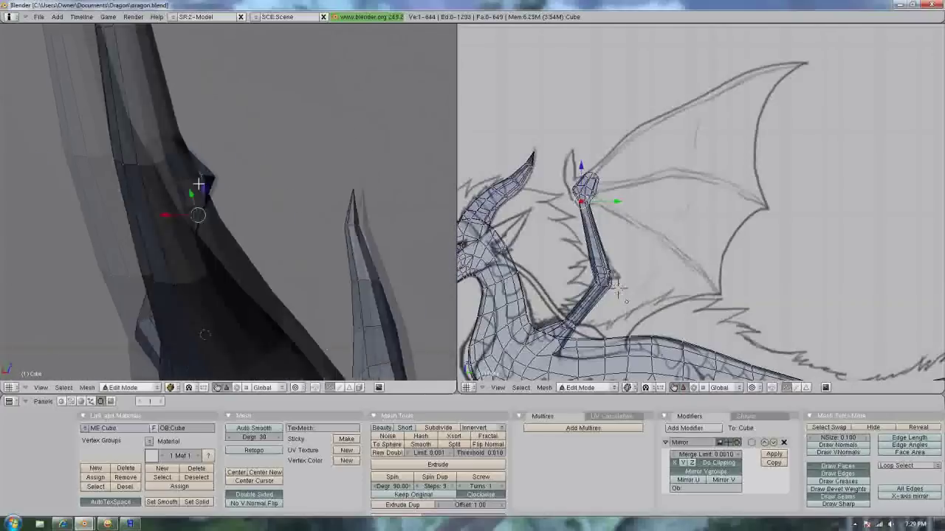
right_click(157, 200)
mouse_move(157, 201)
middle_mouse_down()
mouse_move(246, 205)
mouse_move(221, 218)
mouse_move(258, 236)
middle_mouse_up()
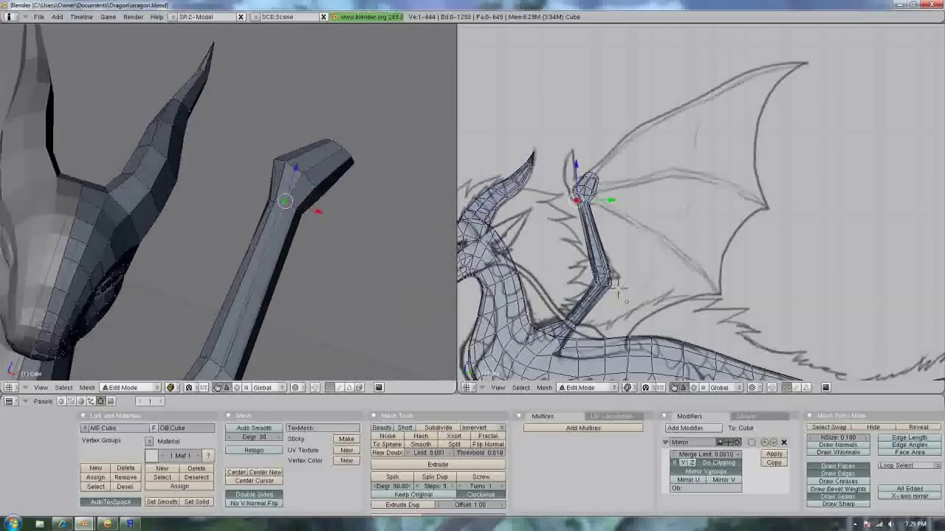
left_click(294, 171)
middle_click_drag(293, 172, 245, 142)
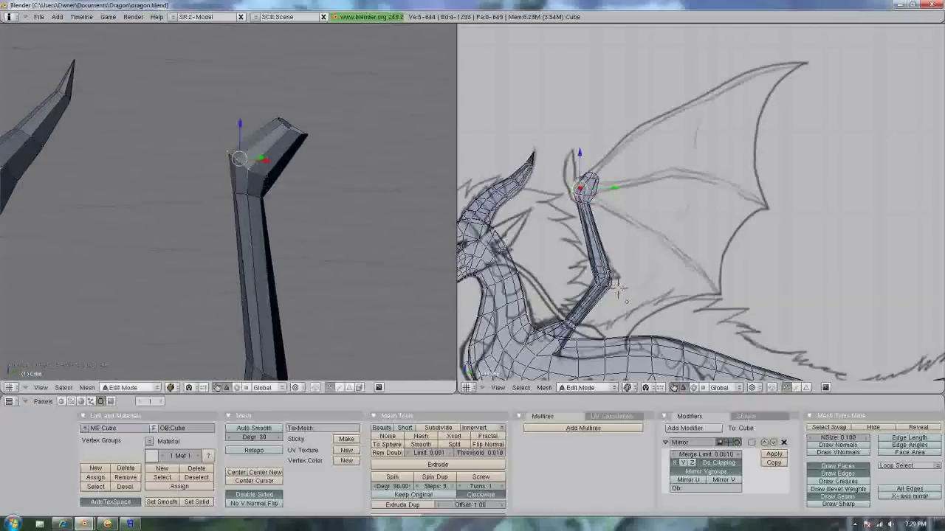
scroll(624, 206, "up", 3)
scroll(664, 221, "up", 3)
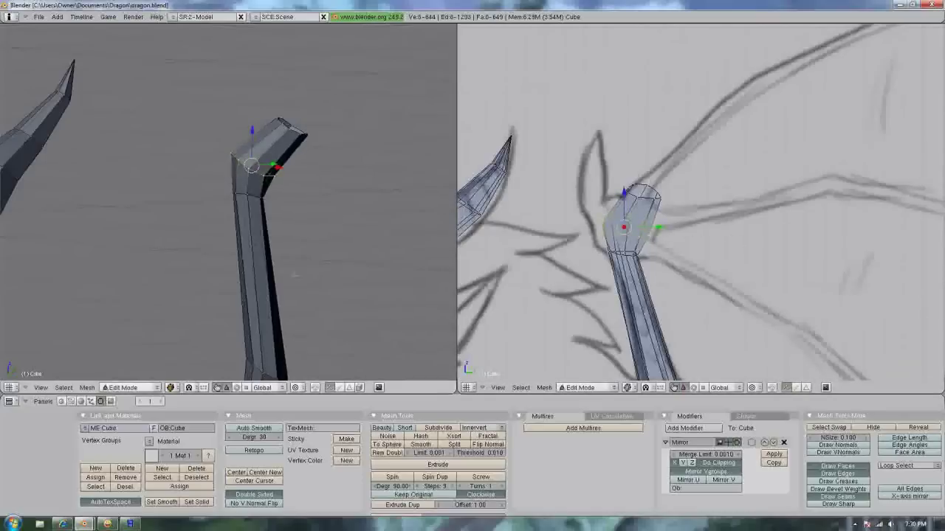
middle_click_drag(295, 275, 158, 267)
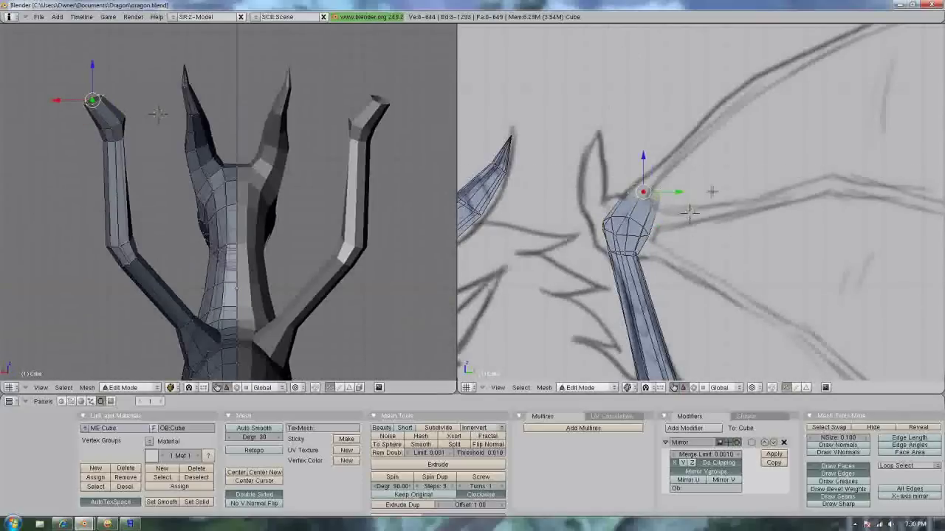
Step: Extrude successive arm segments from the wrist along the sketched wing edge
scroll(690, 212, "down", 4)
key("e")
left_click(697, 244)
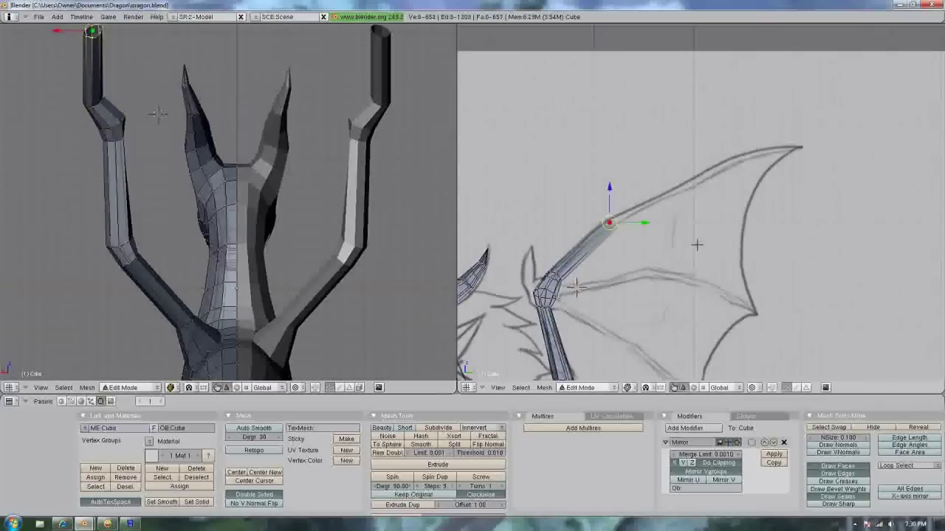
scroll(229, 203, "down", 1)
scroll(229, 203, "down", 2)
key("g")
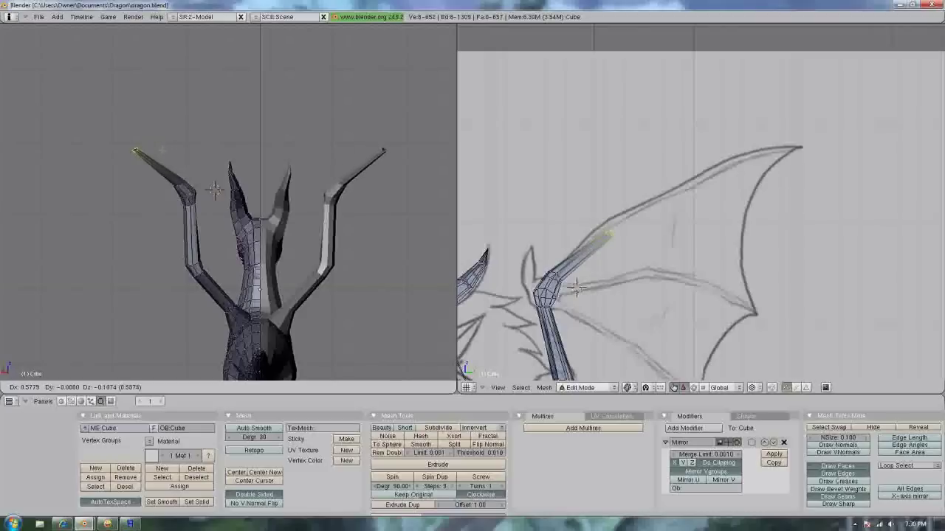
key("Return")
middle_click_drag(744, 177, 659, 177, "shift")
key("e")
left_click(659, 178)
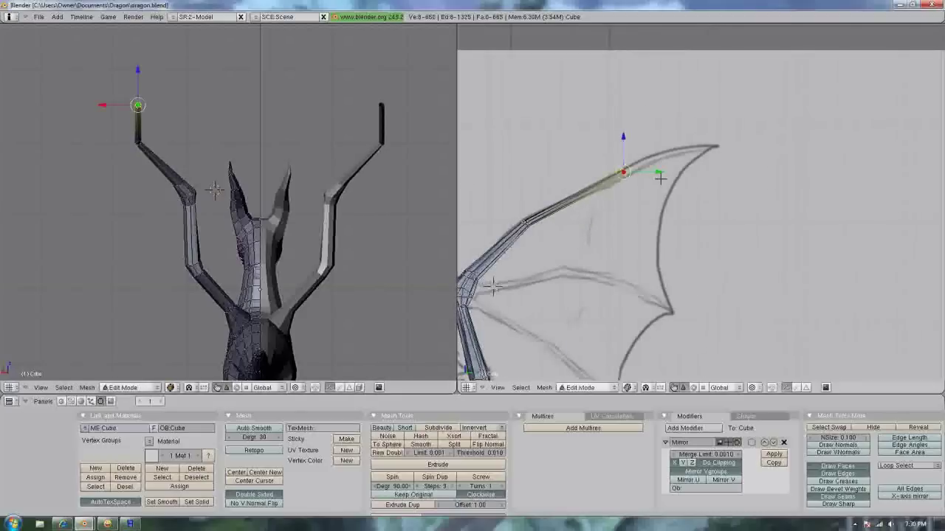
Step: Pull the finger tip outward along X and extrude a final vertex onto the sketch's wing tip
left_click_drag(102, 105, 41, 105)
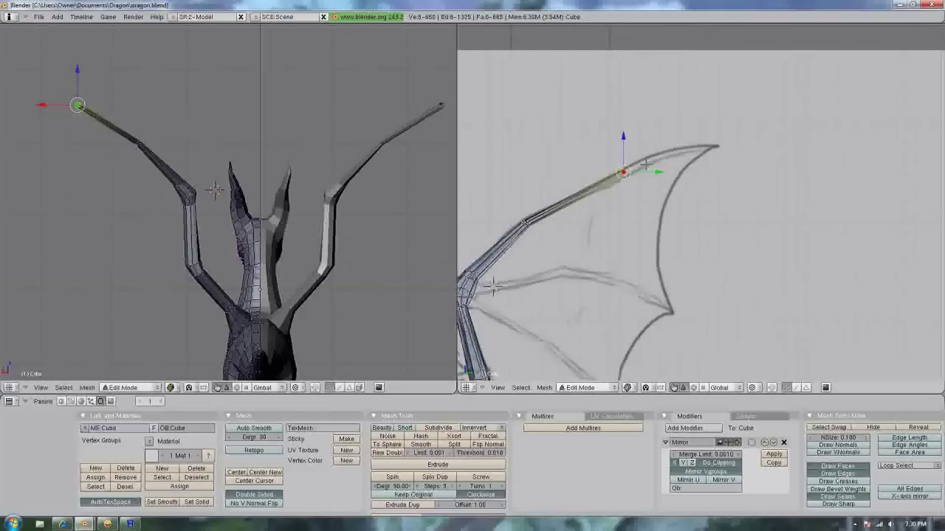
key("e")
left_click(768, 124)
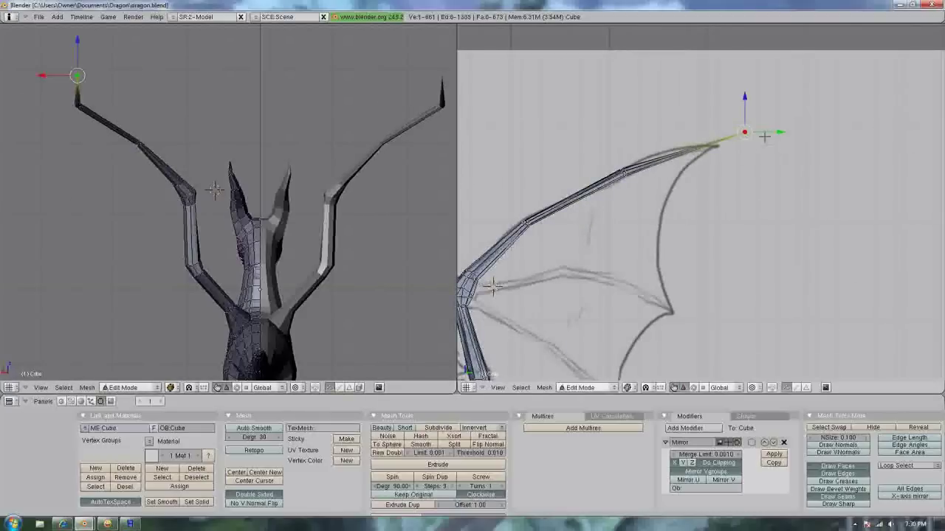
key("g")
left_click(743, 144)
key("KP_8")
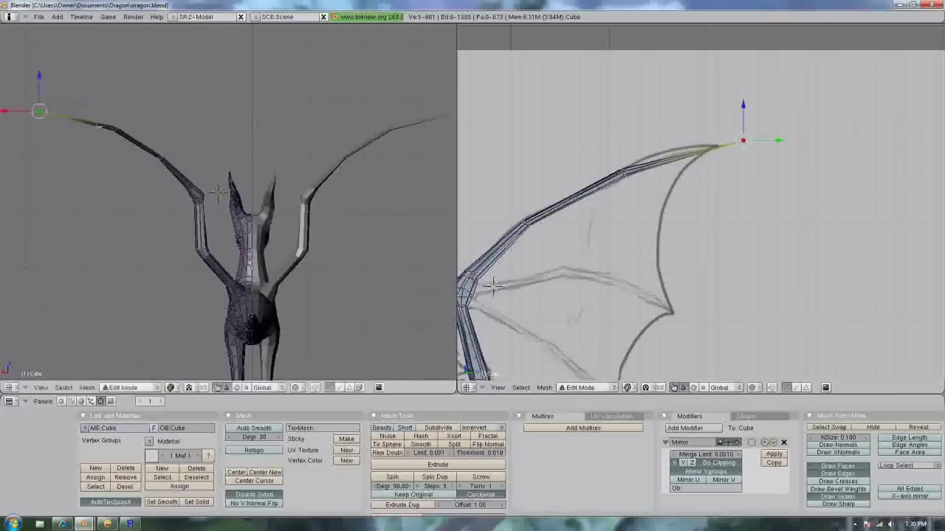
mouse_move(217, 193)
middle_mouse_down()
mouse_move(239, 264)
mouse_move(177, 221)
middle_mouse_up()
Step: Save the dragon file and delete the wrist-joint vertex to open a hole in the wing arm
key("ctrl+w")
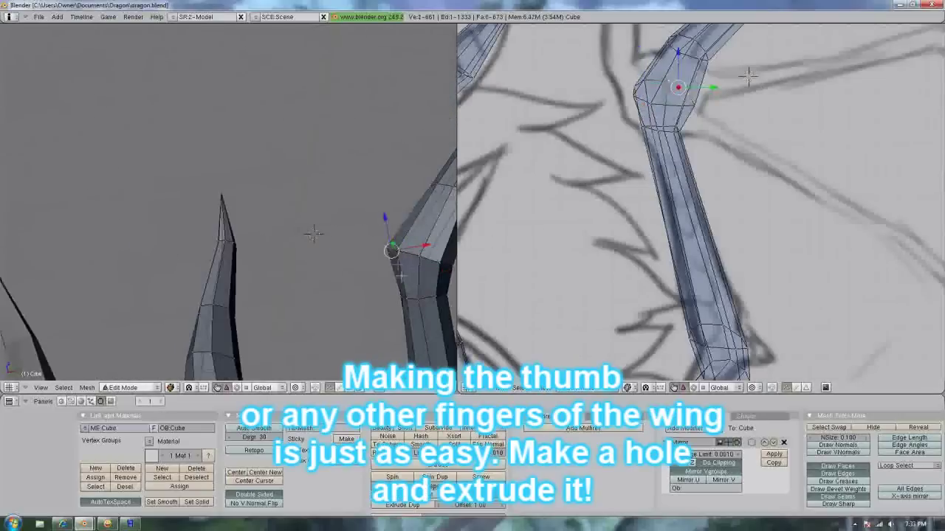
mouse_move(313, 234)
middle_mouse_down()
mouse_move(138, 194)
mouse_move(127, 215)
middle_mouse_up()
middle_click_drag(298, 244, 221, 236)
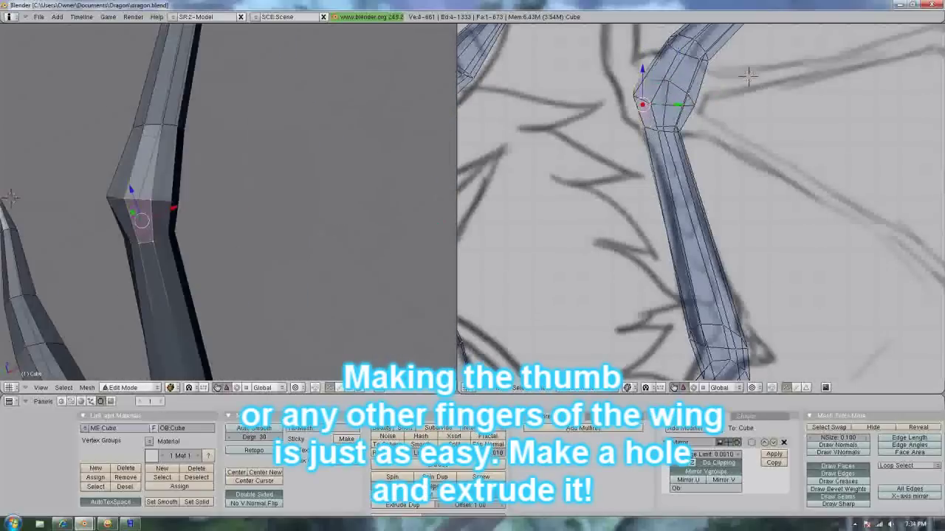
middle_click_drag(664, 192, 709, 221)
key("e")
key("x")
key("Return")
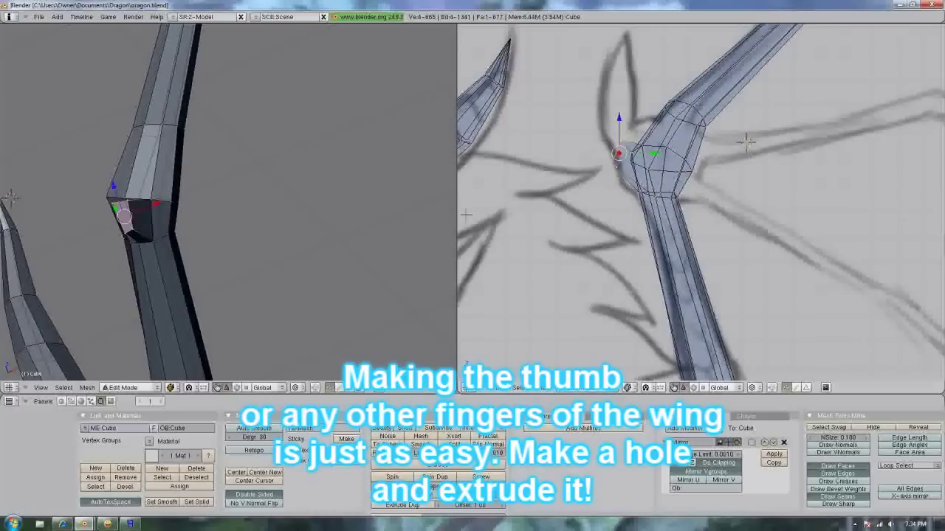
Step: Extrude the hole's rim into a new ring and scale it along X
left_click(123, 215)
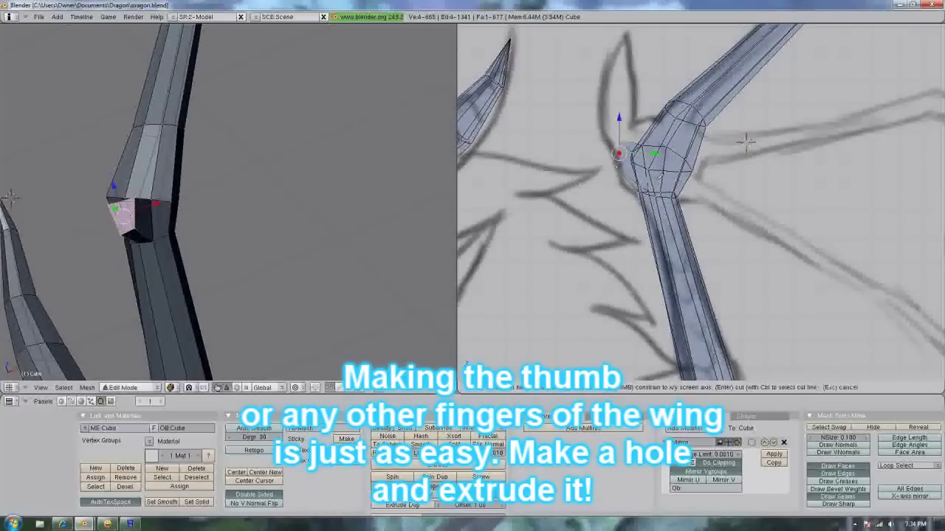
key("e")
key("s")
key("x")
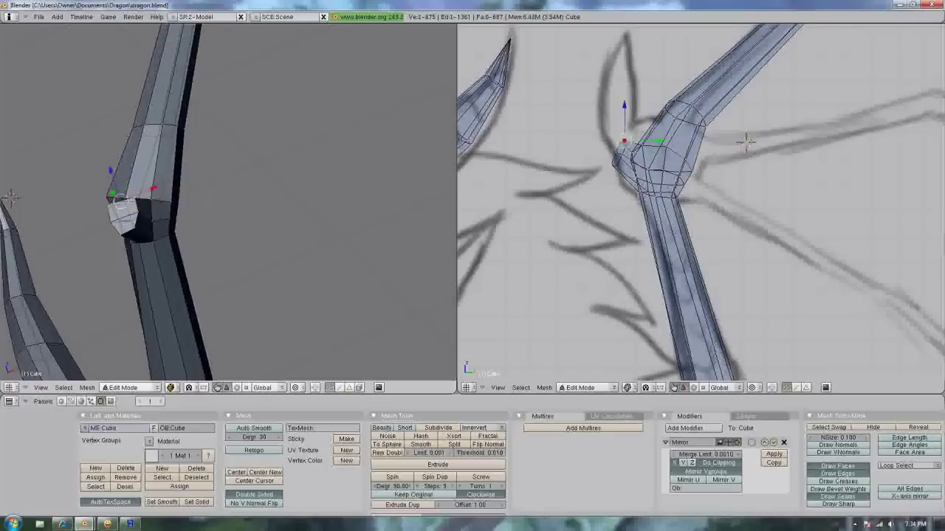
key("s")
key("x")
key("Return")
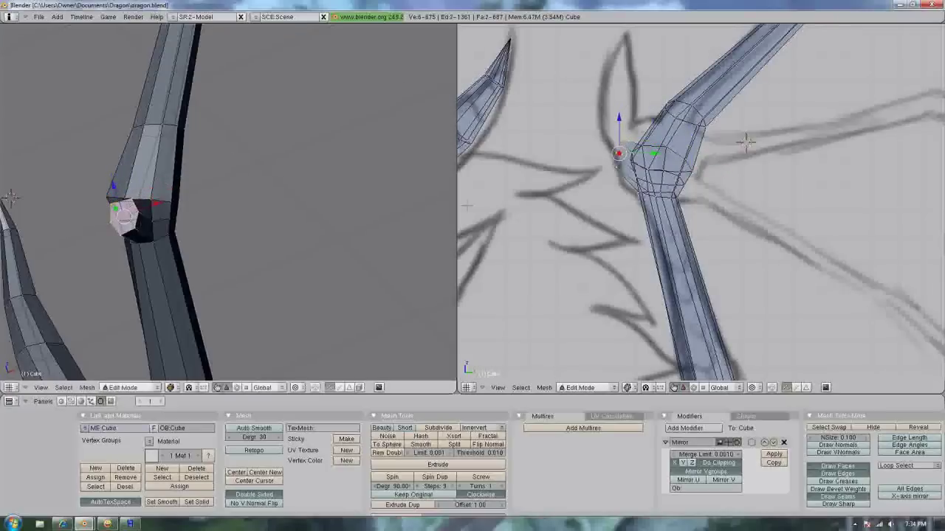
Step: Extrude the ring along its normal into a short thumb toward the sketched spike
left_click(609, 154)
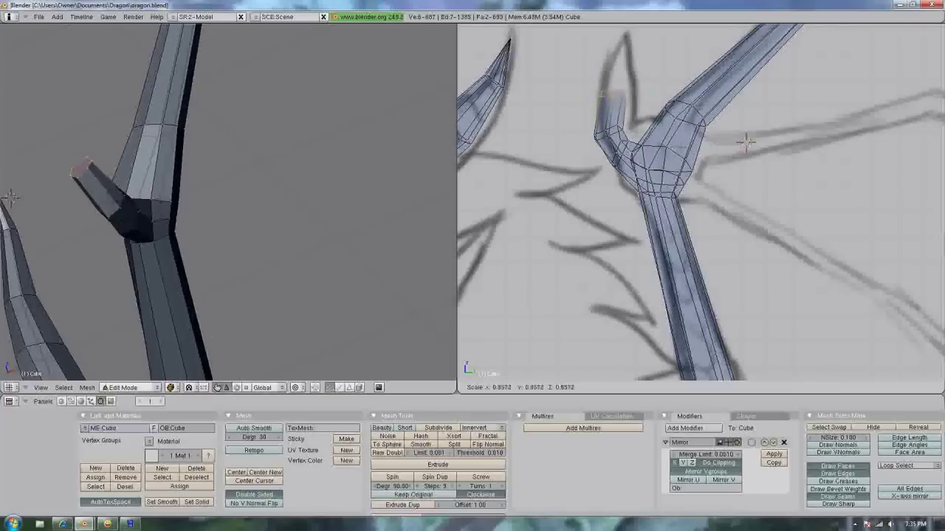
key("Return")
mouse_move(229, 203)
middle_mouse_down()
mouse_move(185, 184)
mouse_move(236, 196)
mouse_move(222, 194)
middle_mouse_up()
middle_click_drag(746, 244, 774, 268)
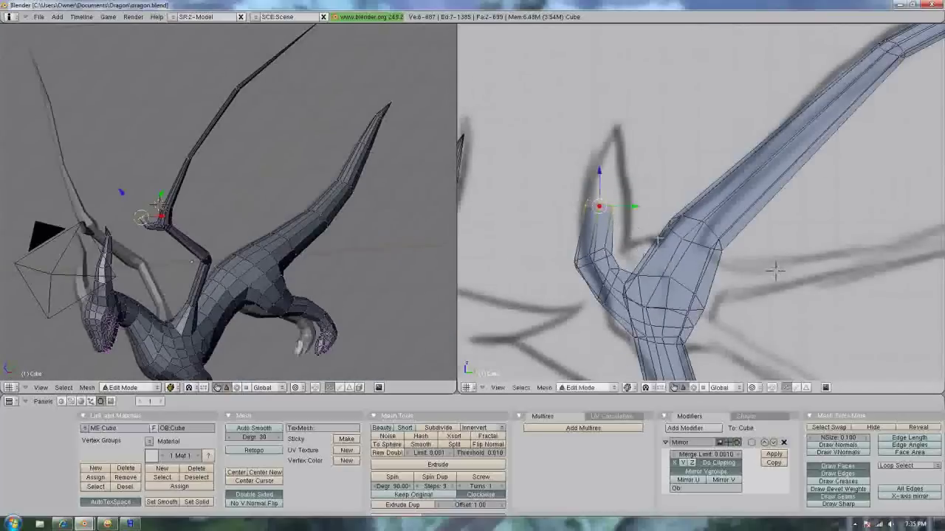
Step: Merge the thumb-tip vertices at center, then rotate, extrude and move the tip
left_click(672, 199)
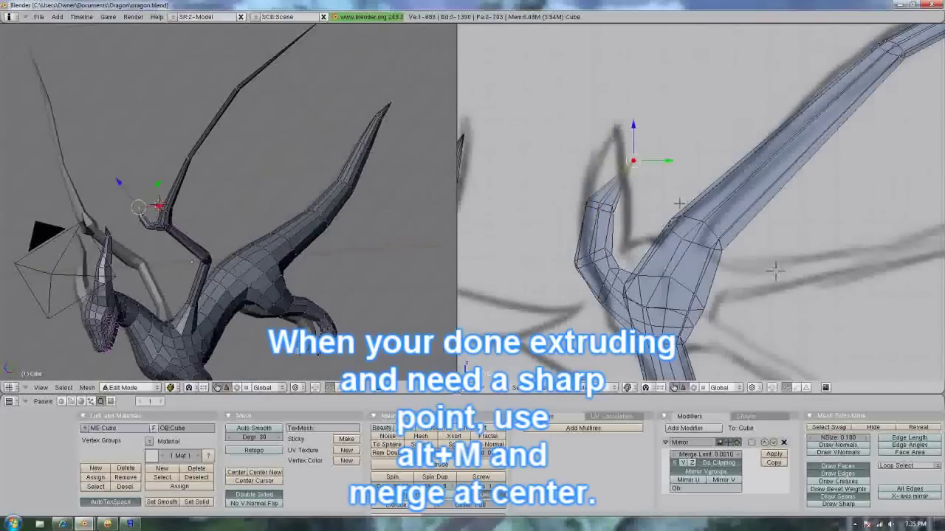
mouse_move(679, 203)
middle_mouse_down()
mouse_move(566, 177)
mouse_move(615, 212)
middle_mouse_up()
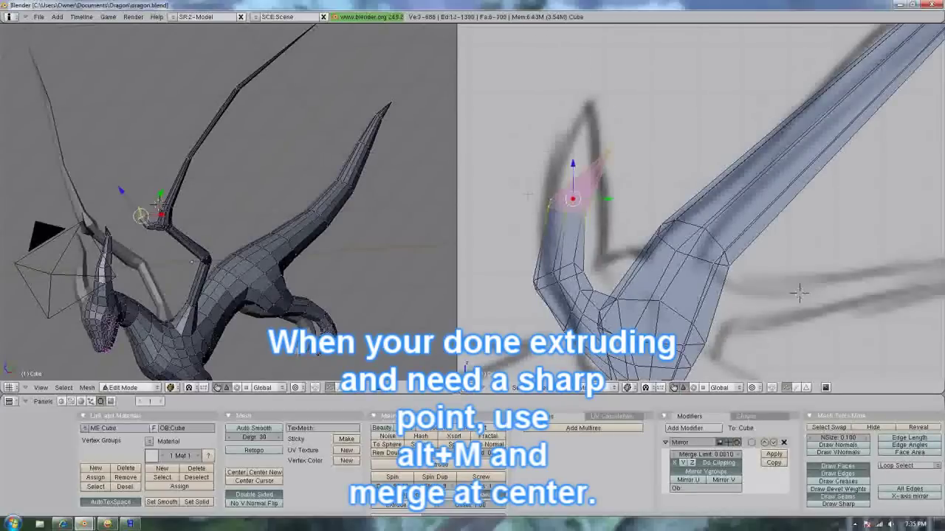
key("KP_7")
scroll(201, 115, "up", 3)
scroll(200, 116, "up", 2)
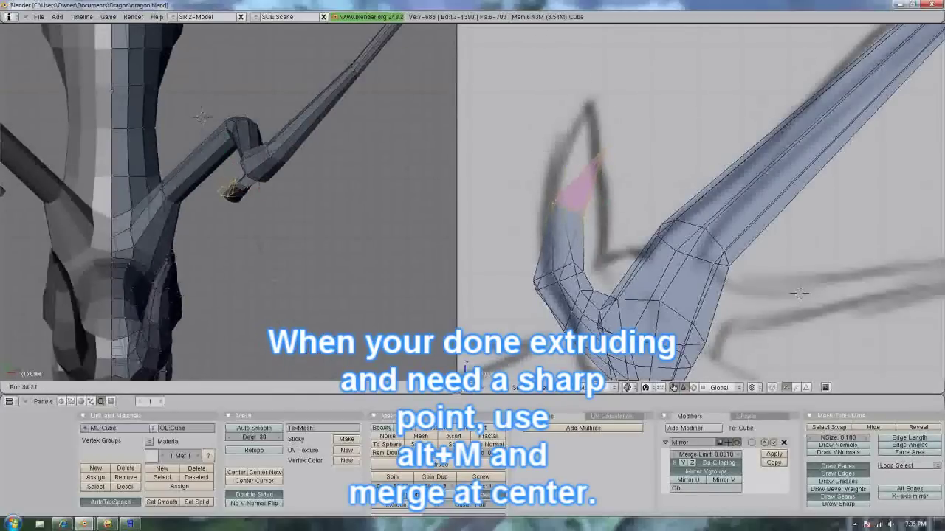
key("Return")
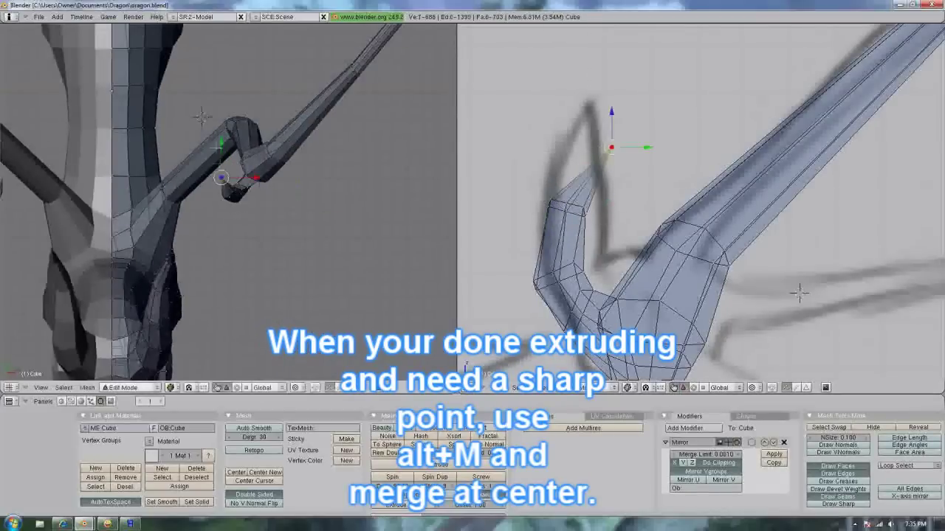
key("e")
key("Return")
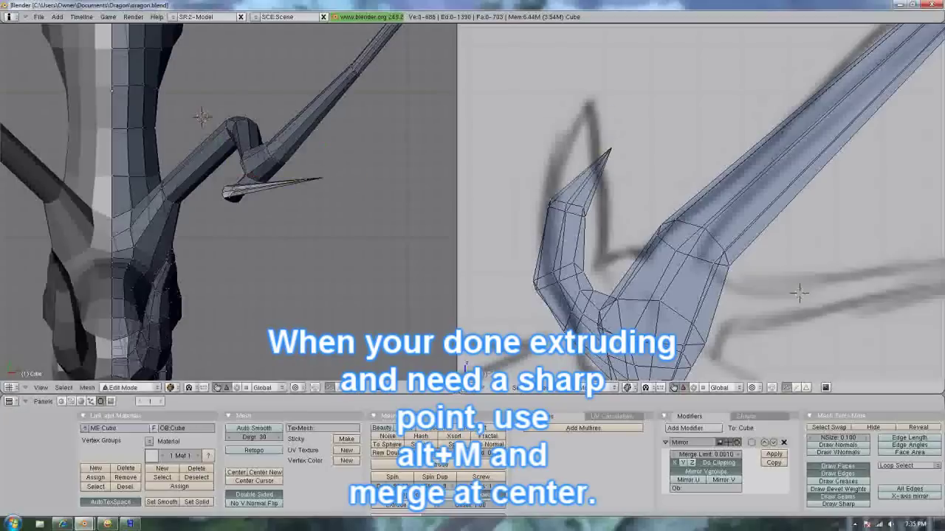
key("g")
key("Return")
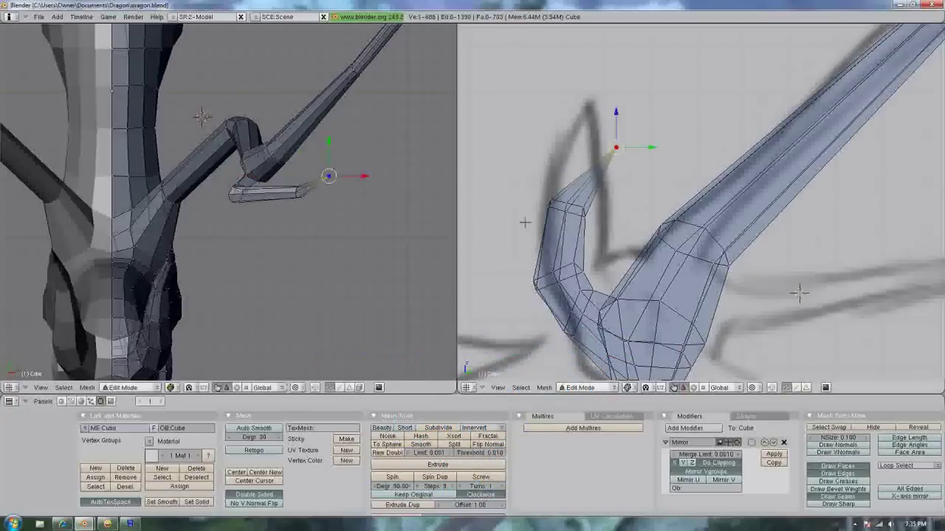
Step: Move the thumb-tip and claw vertices, one along a single axis, to hook the claw
right_click(552, 274)
key("g")
left_click(516, 257)
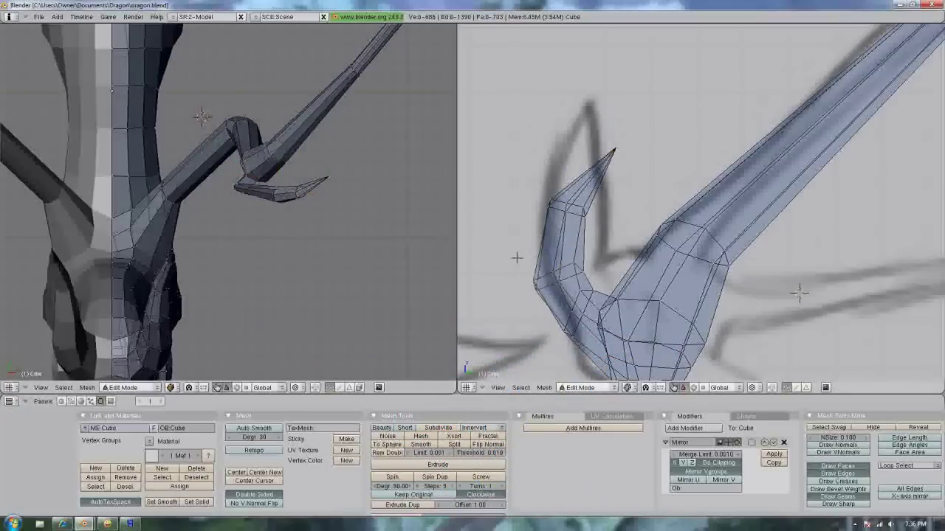
right_click(266, 191)
middle_click_drag(265, 190, 238, 215)
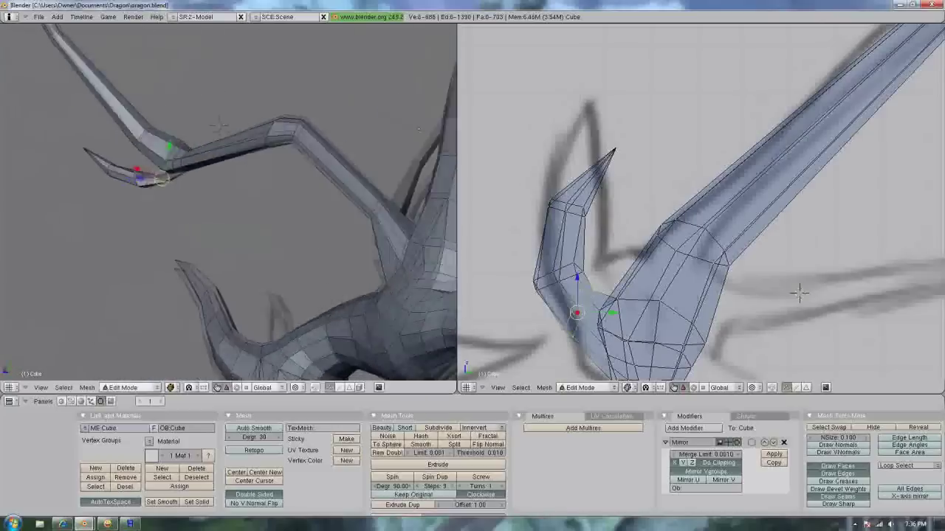
key("g")
key("x")
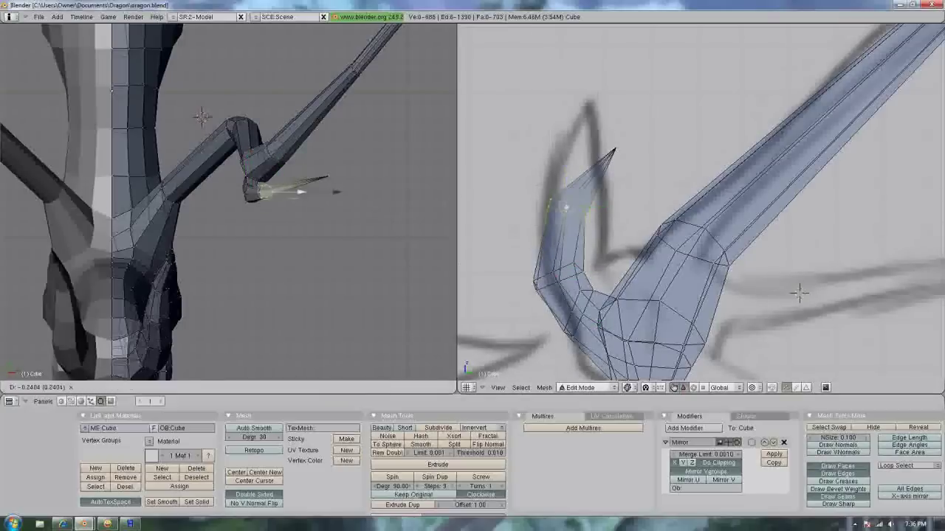
left_click(336, 192)
Step: Save dragon.blend, overwriting the existing file
mouse_move(326, 174)
middle_mouse_down()
mouse_move(295, 96)
mouse_move(144, 108)
mouse_move(281, 185)
mouse_move(347, 89)
mouse_move(289, 168)
mouse_move(189, 174)
middle_mouse_up()
key("ctrl+s")
left_click(295, 96)
Step: Zoom out and frame the wing, then set the left viewport to front view (Numpad 1)
key("g")
scroll(288, 168, "down", 5)
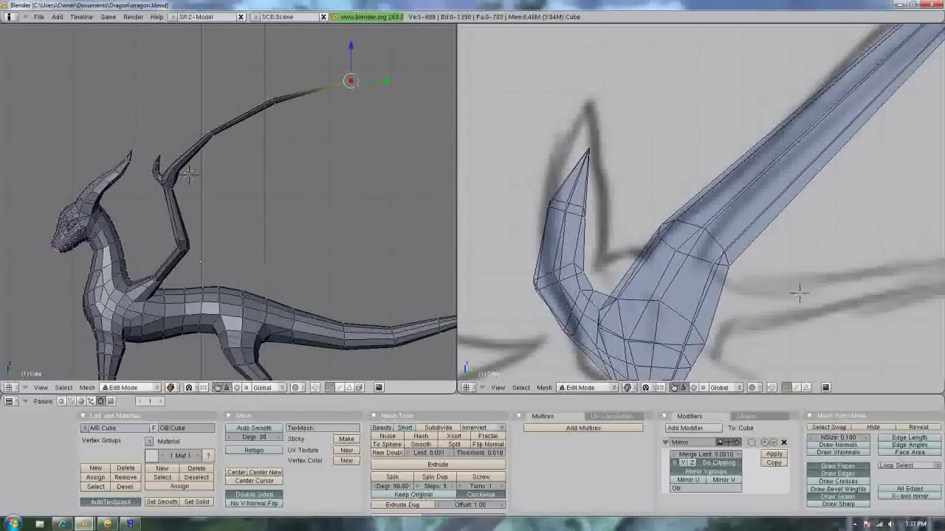
scroll(798, 293, "down", 2)
scroll(674, 173, "down", 3)
scroll(762, 190, "down", 2)
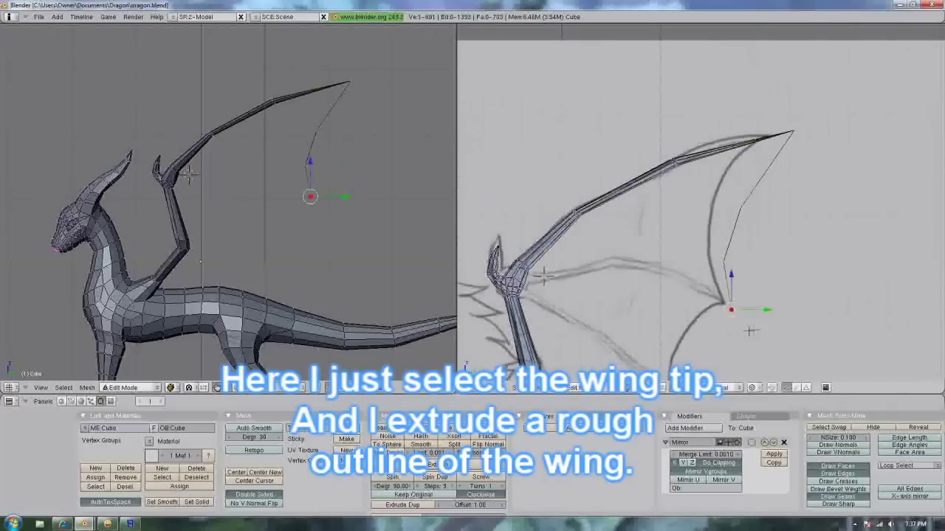
middle_click_drag(750, 331, 668, 242, "shift")
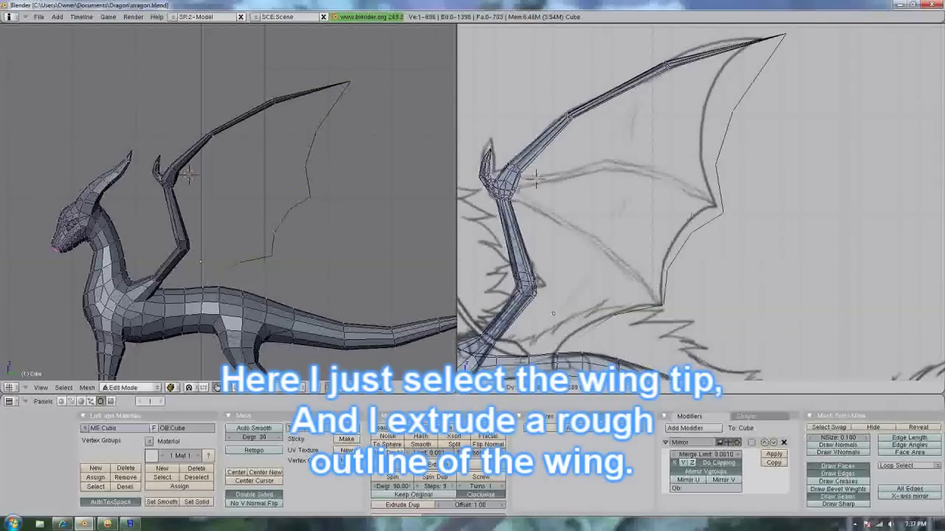
key("KP_1")
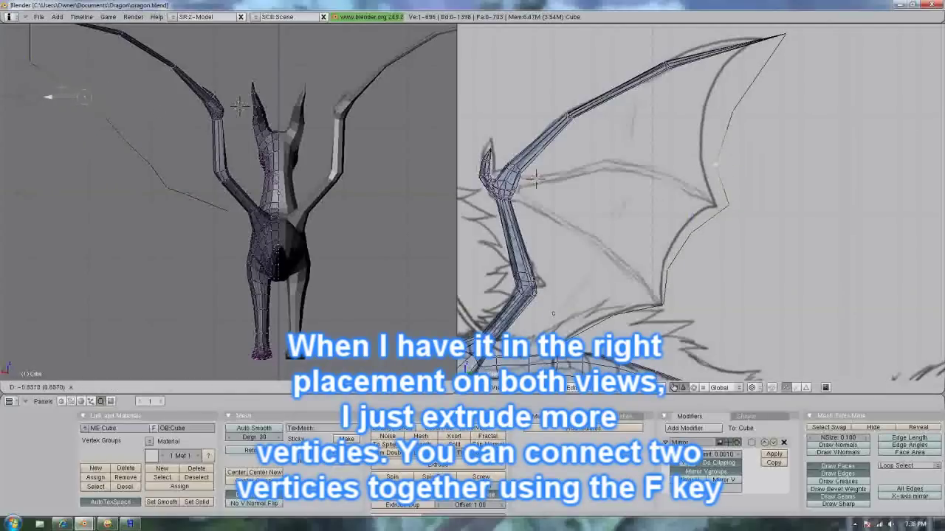
Step: Select two wing outline vertices and set the right view to aligned side view (Numpad 3)
left_click(47, 96)
scroll(47, 96, "up", 2)
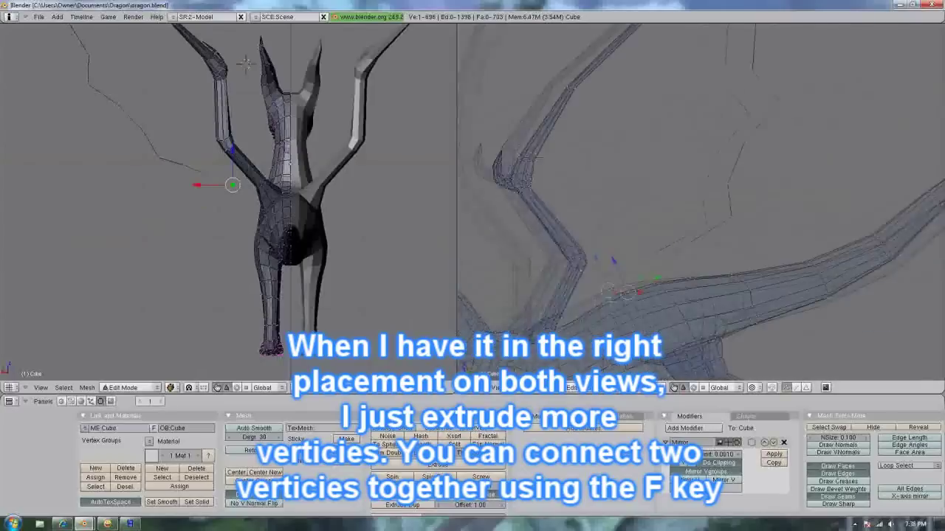
middle_click_drag(583, 184, 627, 170)
right_click(581, 264, "shift")
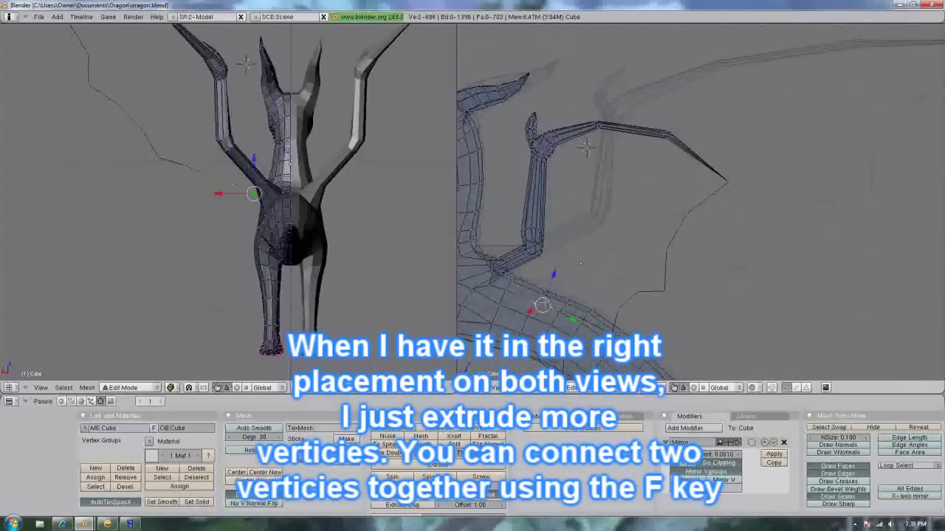
middle_click_drag(580, 263, 624, 218)
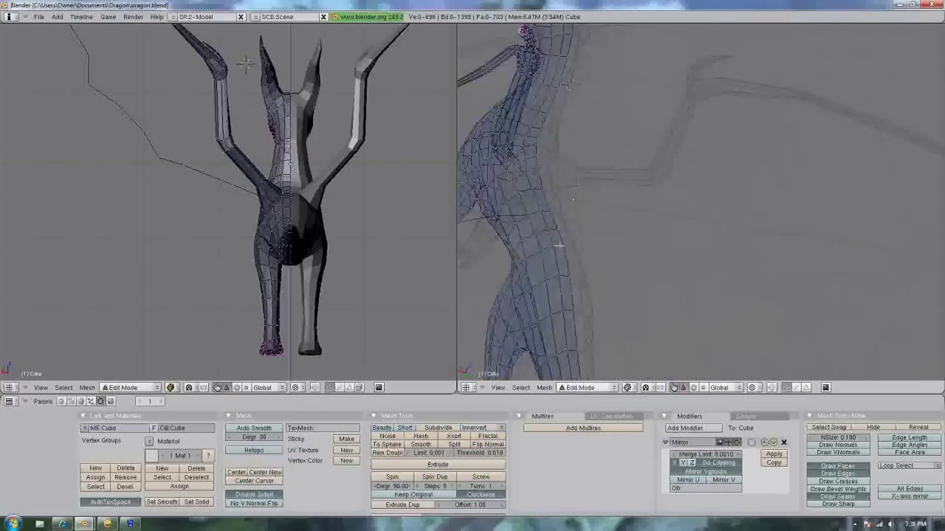
key("KP_3")
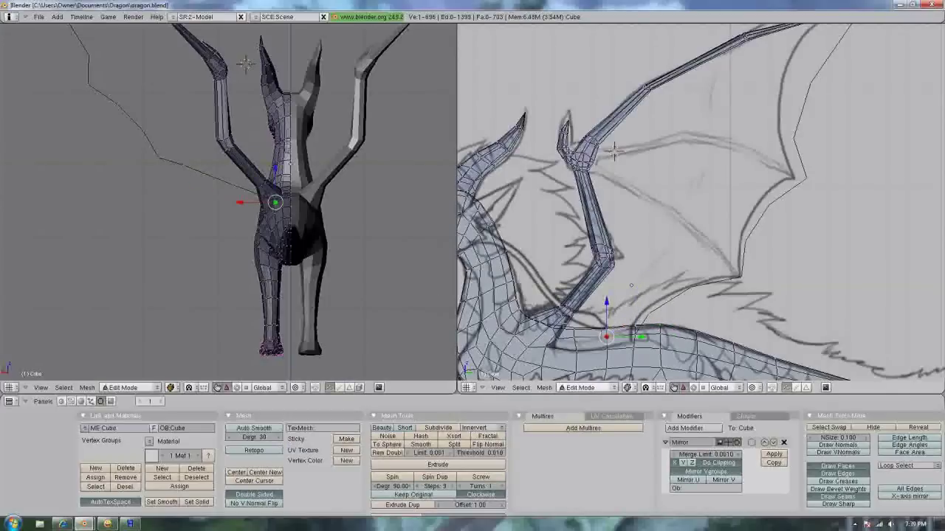
Step: Move the outline vertices one by one onto the sketch's scalloped membrane edge
key("g")
key("g")
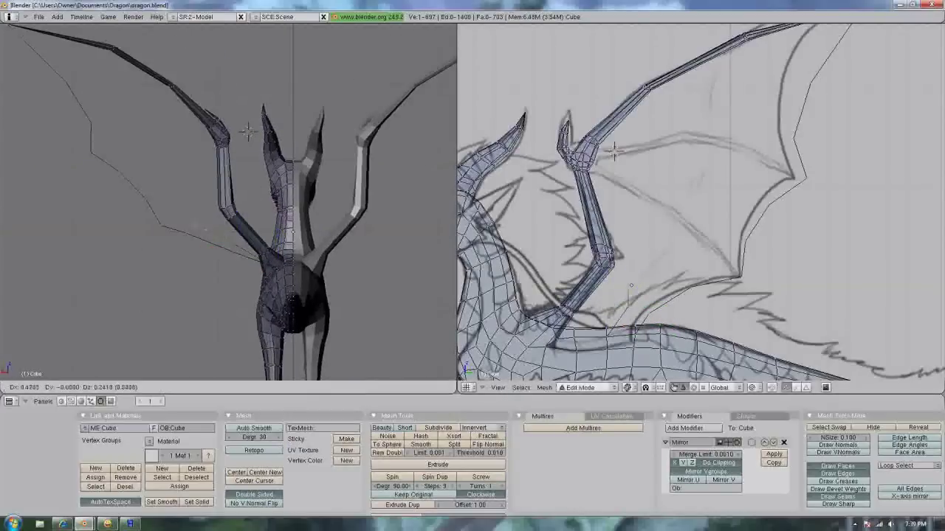
left_click(631, 288)
key("g")
key("g")
key("g")
key("g")
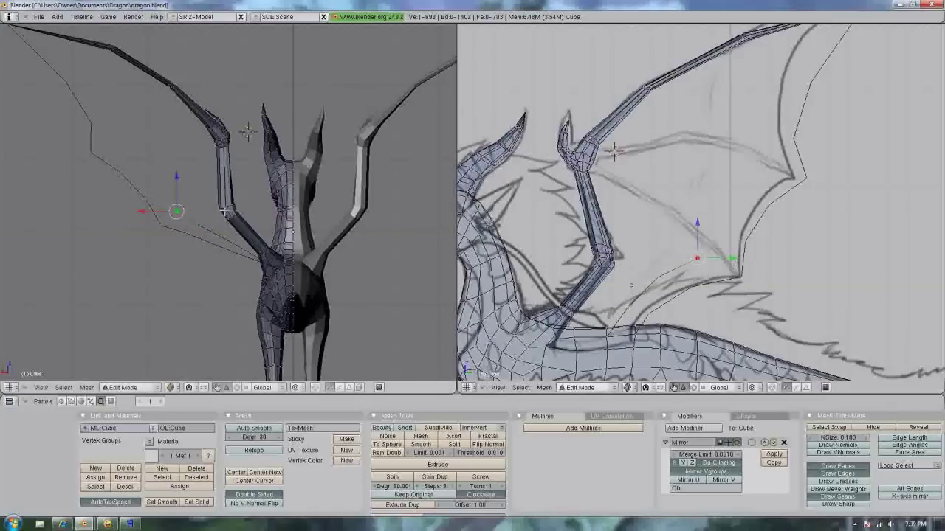
key("g")
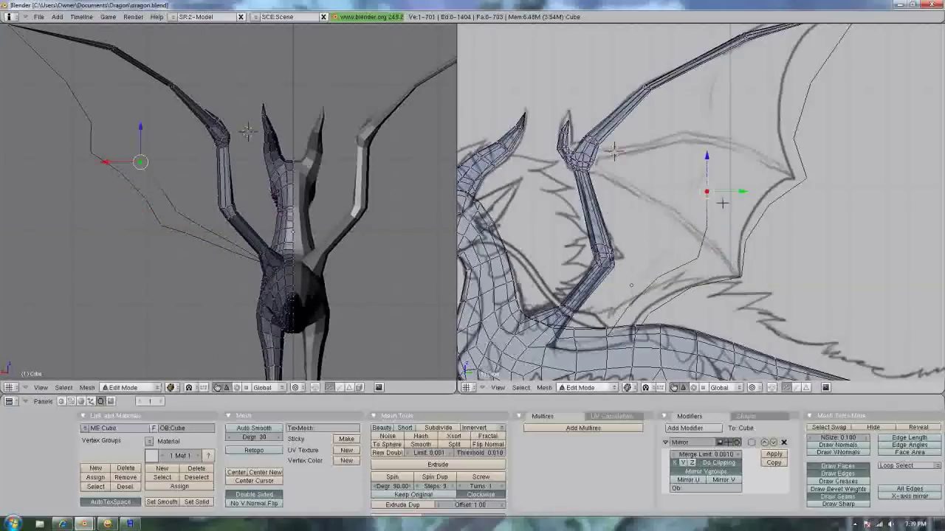
key("g")
left_click(741, 203)
key("g")
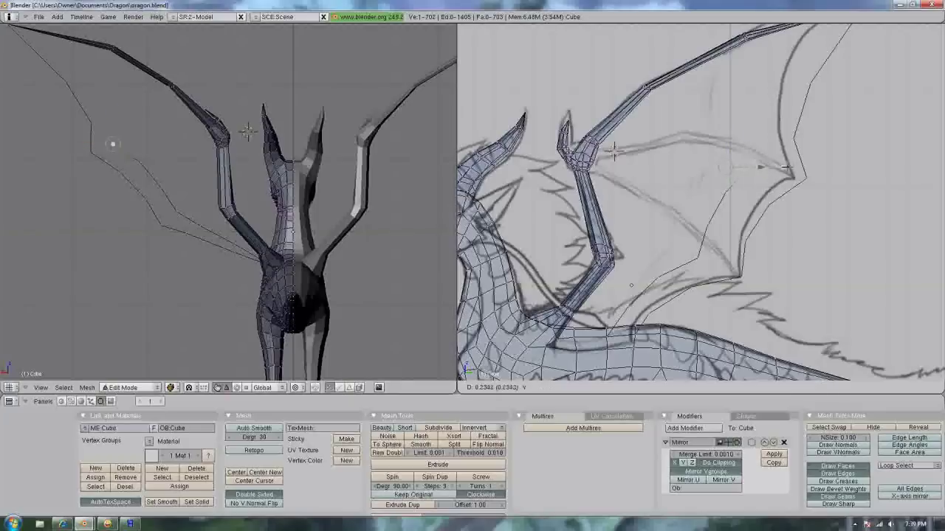
key("g")
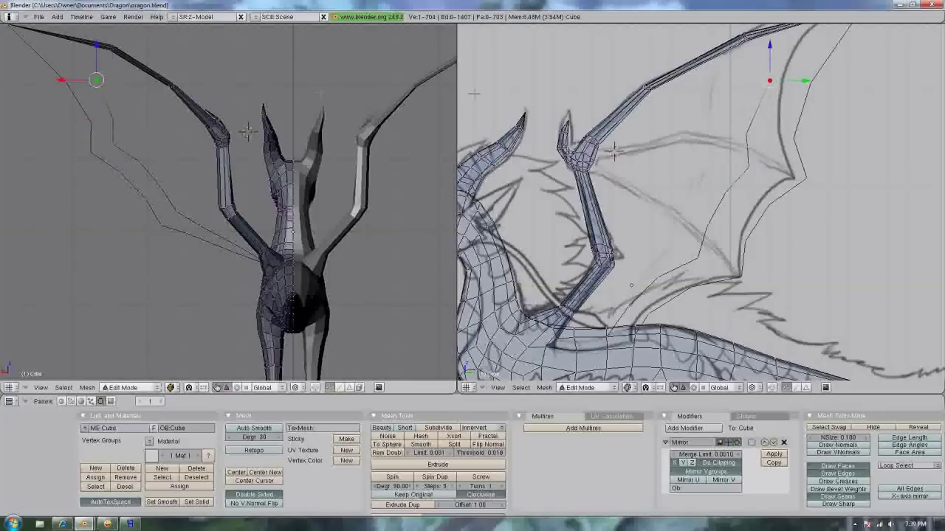
Step: Select the wing-tip vertex and extrude new geometry from it
scroll(613, 150, "up", 5)
right_click(662, 160)
scroll(662, 158, "down", 3)
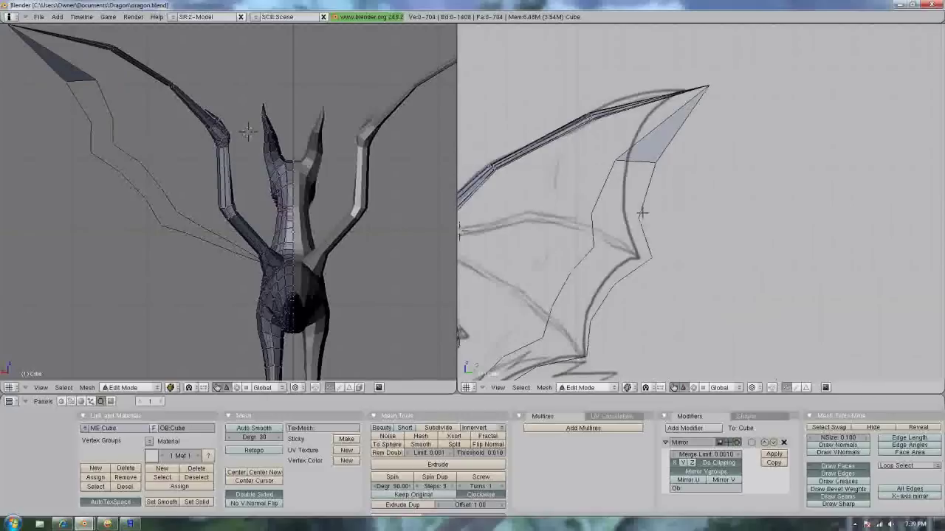
key("e")
left_click(643, 235)
Step: Fill a first membrane face between selected vertices near the wing tip
scroll(724, 219, "up", 3)
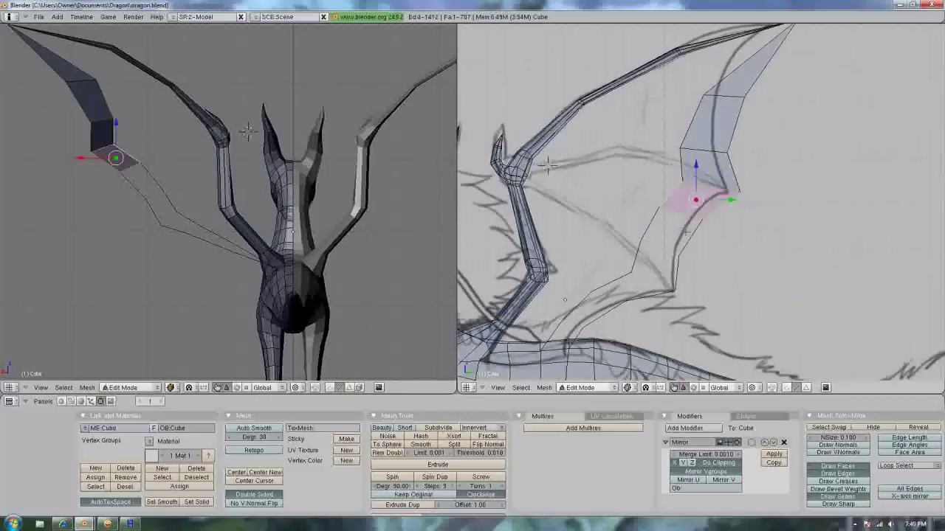
right_click(631, 286, "shift")
key("f")
key("d")
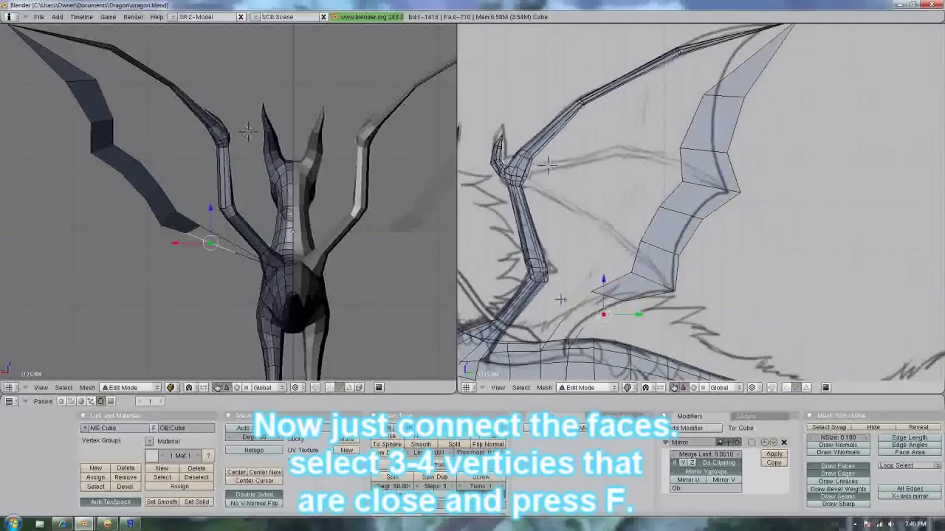
right_click(557, 338, "shift")
scroll(697, 317, "down", 3)
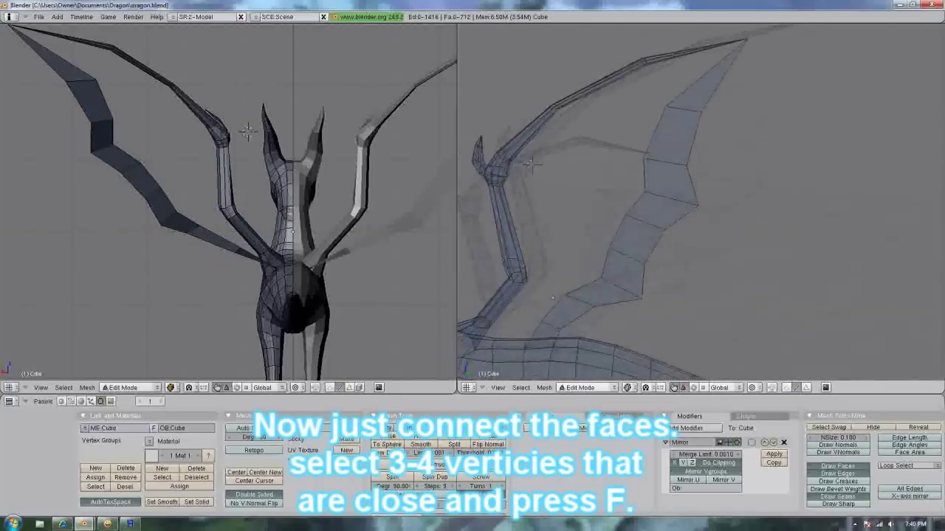
mouse_move(697, 317)
middle_mouse_down()
mouse_move(738, 221)
mouse_move(738, 185)
middle_mouse_up()
scroll(701, 200, "up", 3)
scroll(701, 199, "up", 2)
Step: Fill faces between edges where the wing meets the body, undoing the last fill
right_click(543, 263)
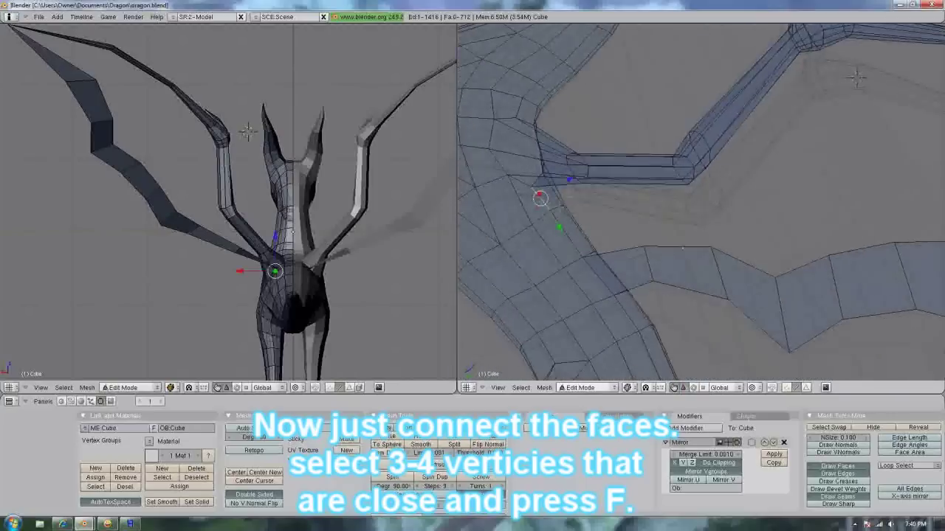
mouse_move(543, 263)
middle_mouse_down()
mouse_move(662, 287)
mouse_move(508, 259)
mouse_move(782, 314)
mouse_move(650, 294)
mouse_move(793, 186)
mouse_move(686, 184)
mouse_move(742, 171)
mouse_move(707, 238)
mouse_move(802, 308)
mouse_move(668, 294)
mouse_move(708, 221)
mouse_move(664, 192)
mouse_move(749, 335)
mouse_move(484, 234)
mouse_move(683, 245)
mouse_move(686, 278)
middle_mouse_up()
right_click(781, 314)
key("f")
right_click(793, 185, "shift")
right_click(686, 185)
key("f")
key("ctrl+z")
key("ctrl+z")
key("ctrl+z")
Step: Select further edges and a face along the membrane for the remaining fills
right_click(664, 192)
right_click(683, 245)
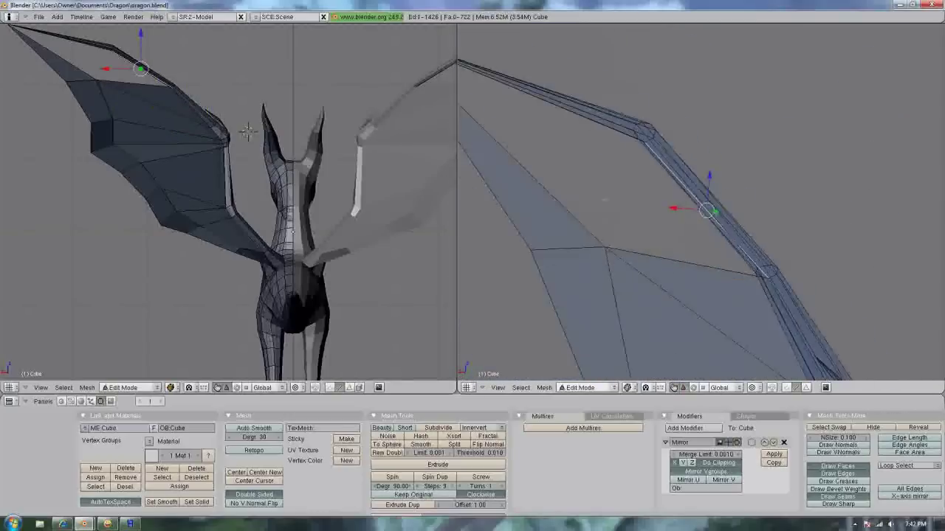
right_click(685, 279)
scroll(685, 279, "down", 5)
Step: In side view (Numpad 3), move a wing membrane vertex along Y
key("KP_3")
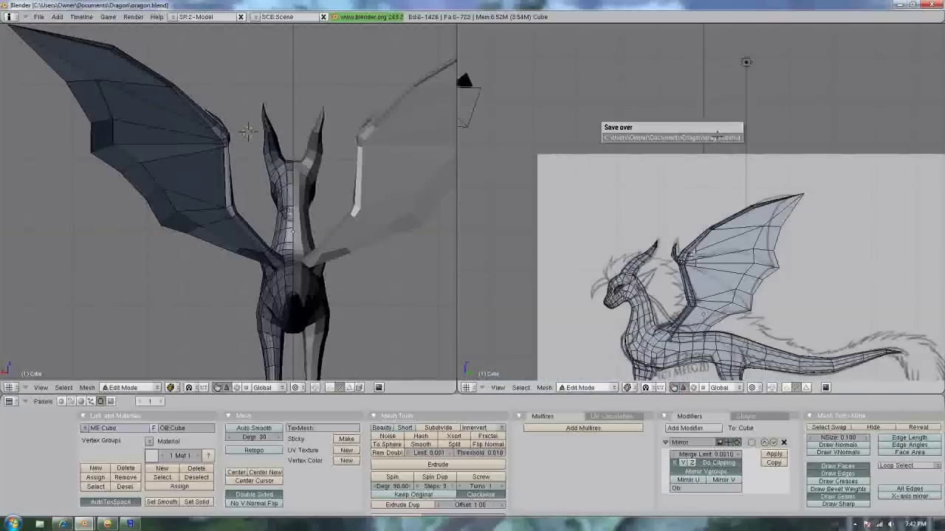
middle_click_drag(686, 278, 708, 295)
mouse_move(705, 79)
middle_mouse_down()
mouse_move(586, 116)
mouse_move(802, 84)
middle_mouse_up()
key("KP_3")
key("g")
key("y")
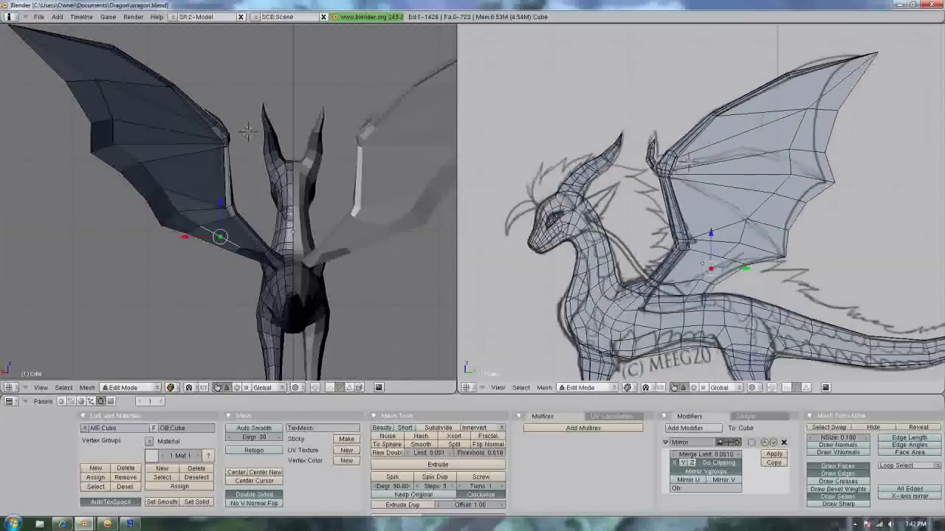
Step: Move two more membrane vertices along Y to match the sketch's wing shape
right_click(782, 208)
key("g")
key("y")
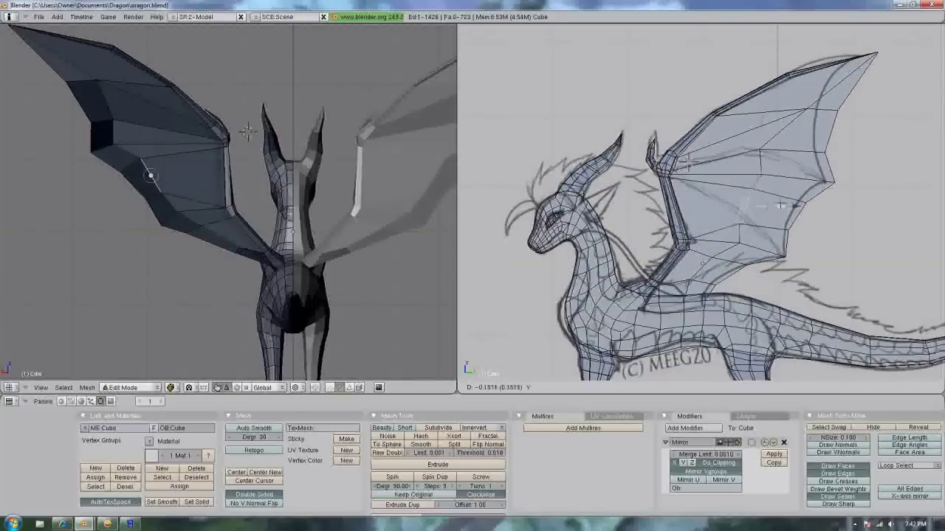
right_click(741, 208)
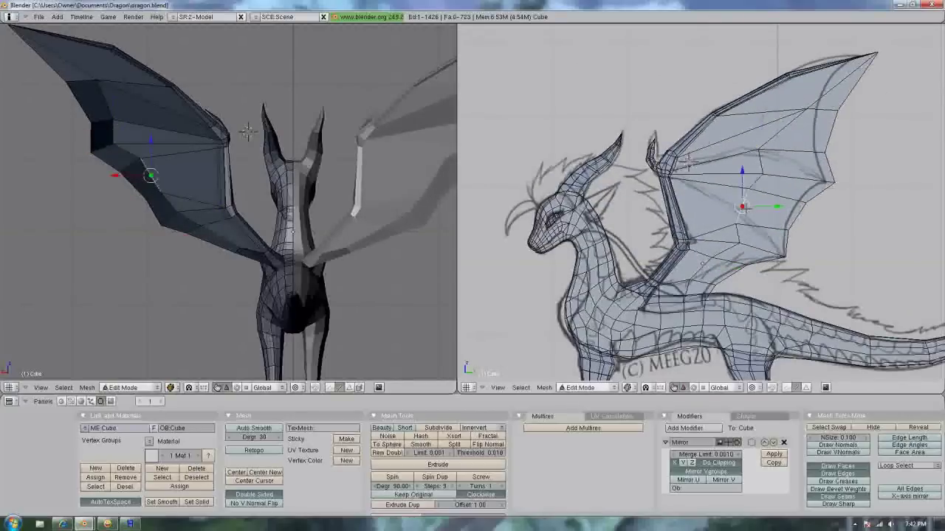
key("g")
key("y")
key("Return")
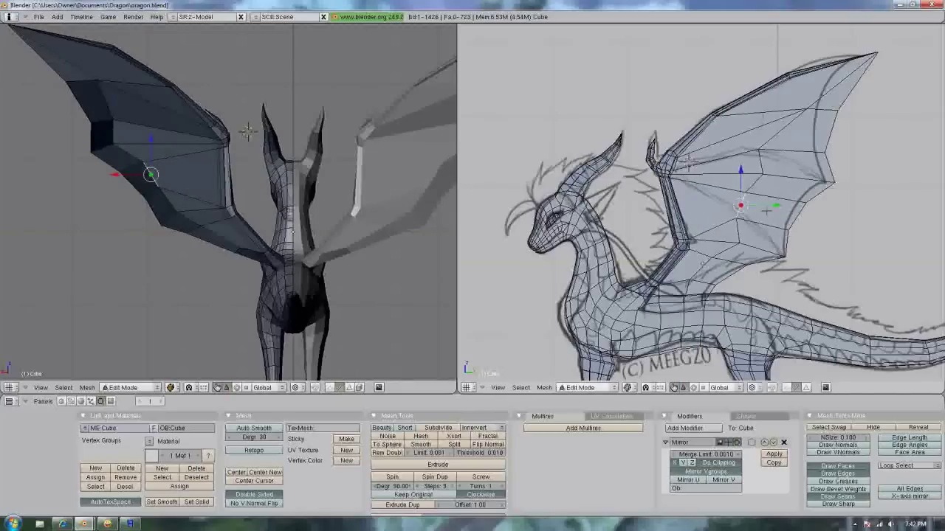
middle_click_drag(243, 222, 148, 222)
mouse_move(244, 193)
middle_mouse_down()
mouse_move(222, 177)
mouse_move(257, 131)
mouse_move(248, 134)
mouse_move(449, 185)
mouse_move(419, 220)
mouse_move(179, 194)
mouse_move(133, 247)
middle_mouse_up()
left_click(188, 214)
Step: Move an inner membrane vertex, checking the wing curve from behind
right_click(185, 216)
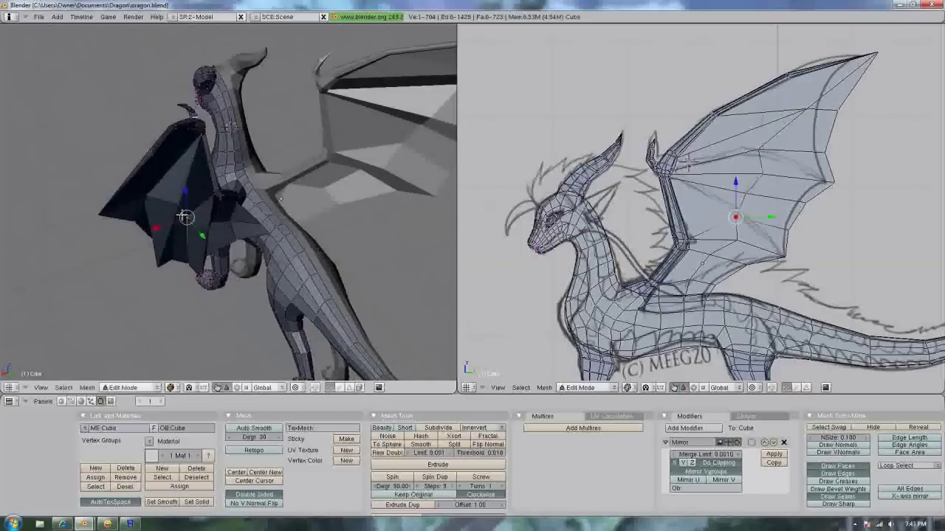
key("g")
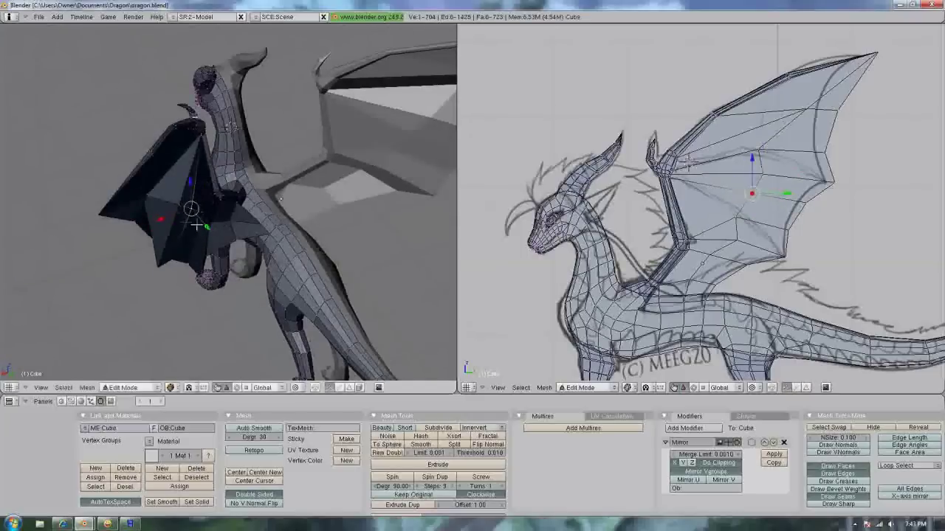
middle_click_drag(197, 225, 246, 129)
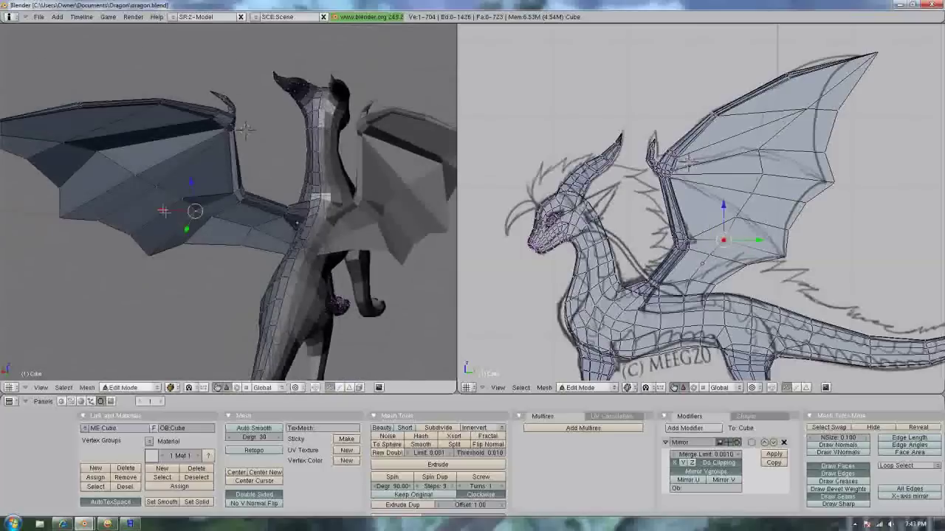
left_click(192, 228)
mouse_move(192, 229)
middle_mouse_down()
mouse_move(225, 231)
mouse_move(252, 130)
mouse_move(241, 124)
middle_mouse_up()
left_click(228, 226)
Step: Push membrane vertices down and inward, then up and back, to curve the wing
key("g")
left_click(249, 135)
key("g")
left_click(241, 124)
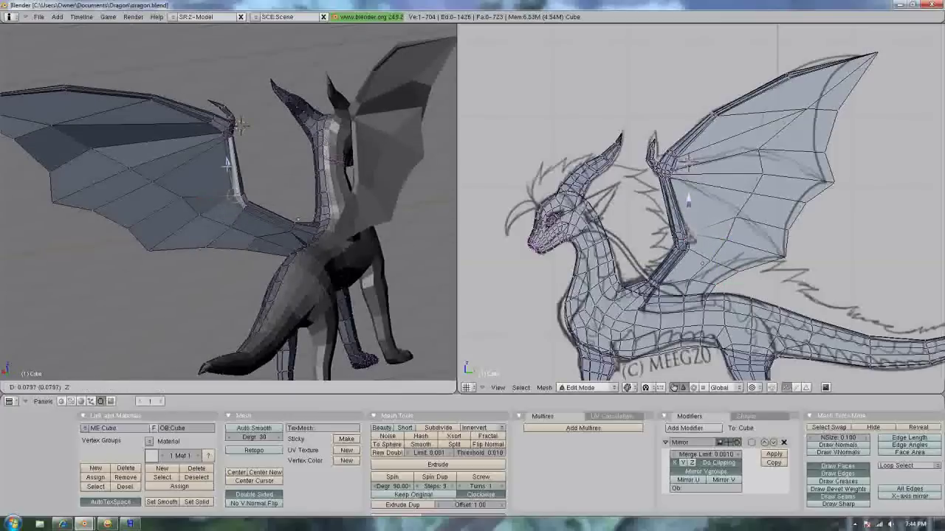
mouse_move(240, 126)
middle_mouse_down()
mouse_move(141, 179)
mouse_move(127, 249)
mouse_move(246, 159)
mouse_move(214, 229)
mouse_move(245, 204)
mouse_move(443, 144)
middle_mouse_up()
key("g")
left_click(165, 184)
Step: Reposition one more membrane vertex and check the wing in side and front views
right_click(214, 229)
key("g")
left_click(221, 221)
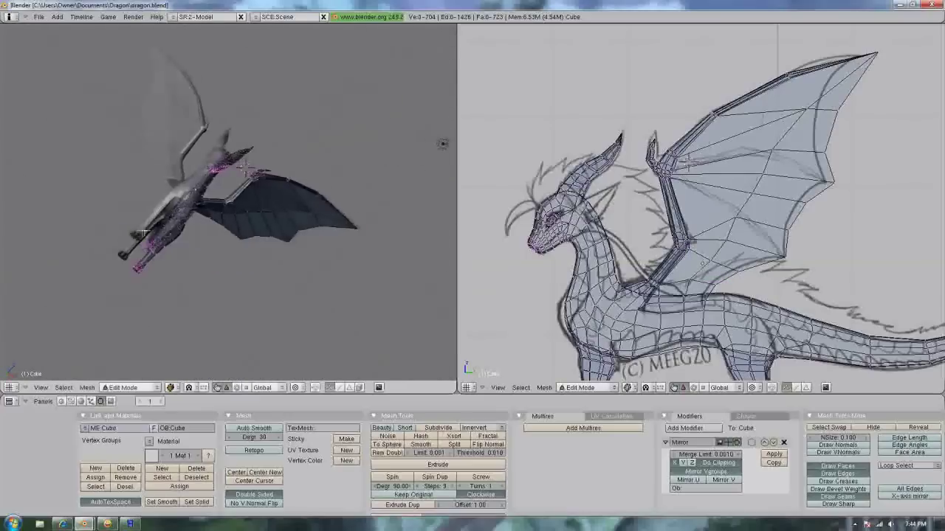
middle_click_drag(380, 115, 229, 184)
key("KP_3")
scroll(699, 204, "up", 2)
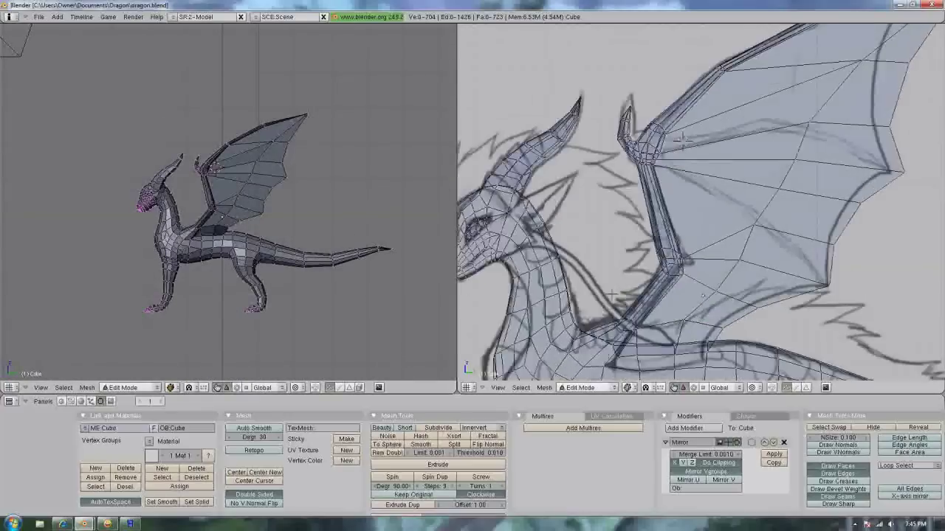
scroll(699, 204, "down", 4)
key("KP_1")
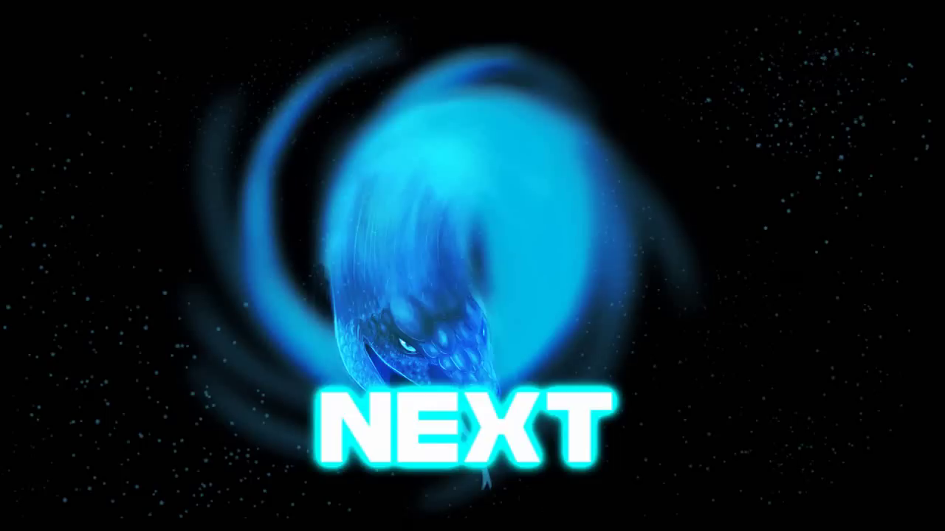